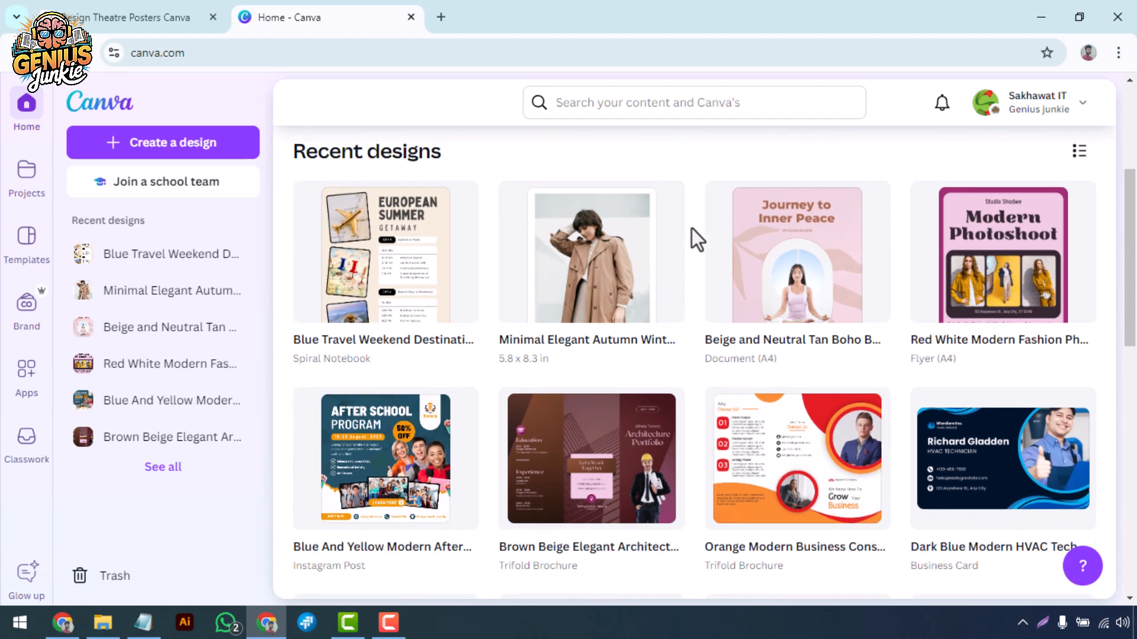
scroll(702, 325, up, 2)
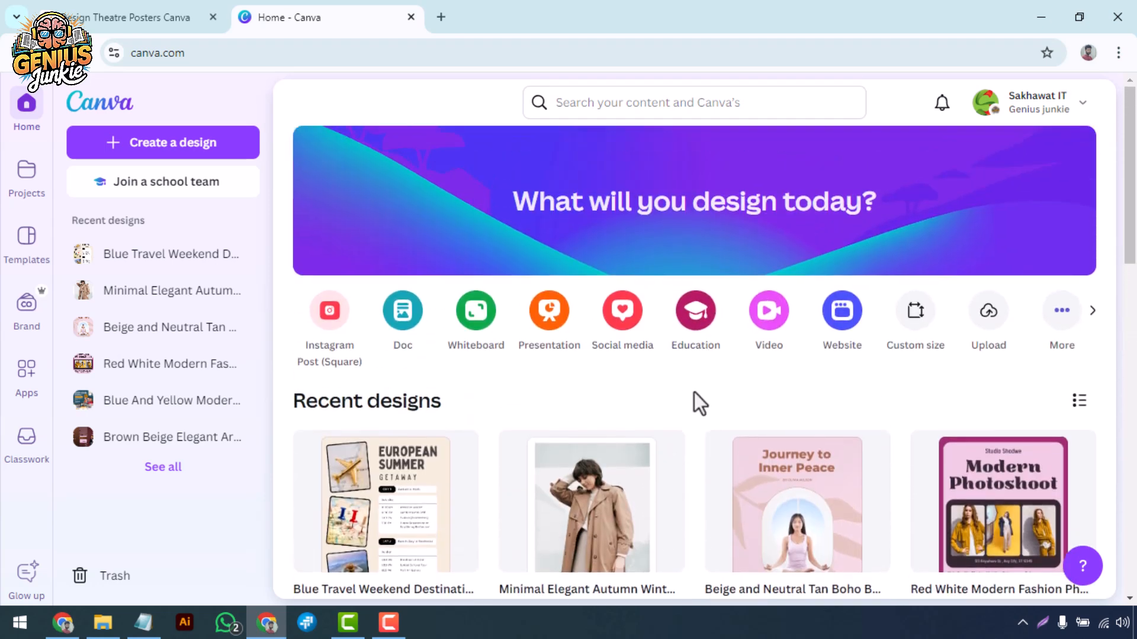
scroll(694, 395, down, 1)
scroll(694, 395, up, 1)
scroll(694, 396, down, 3)
scroll(695, 396, up, 1)
scroll(695, 395, down, 1)
scroll(695, 395, down, 5)
scroll(695, 394, up, 3)
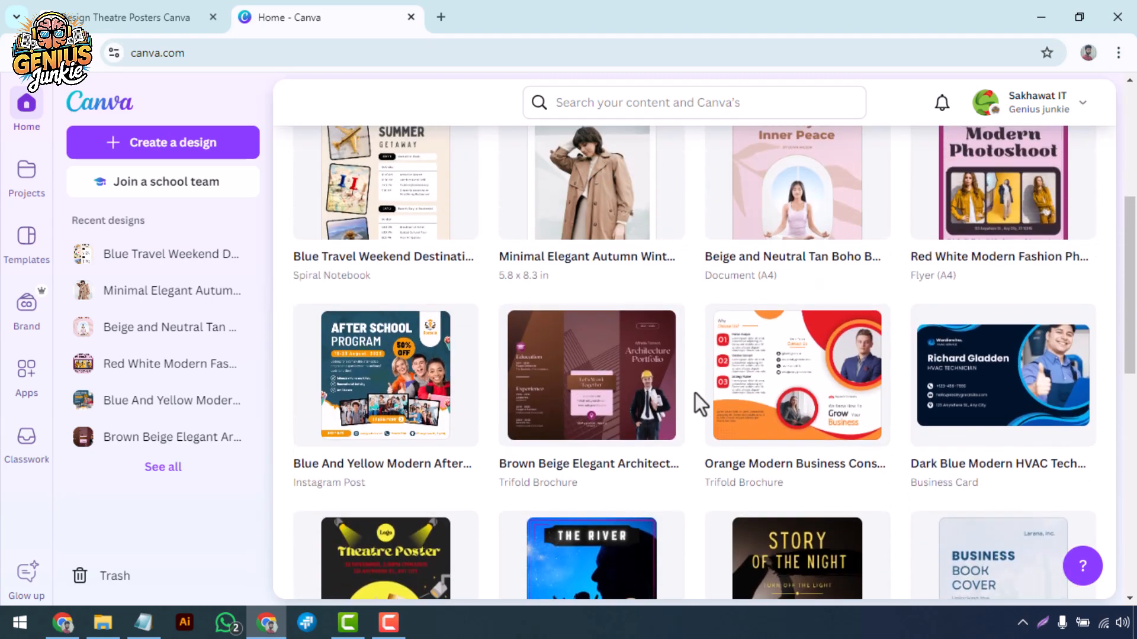
scroll(695, 393, up, 5)
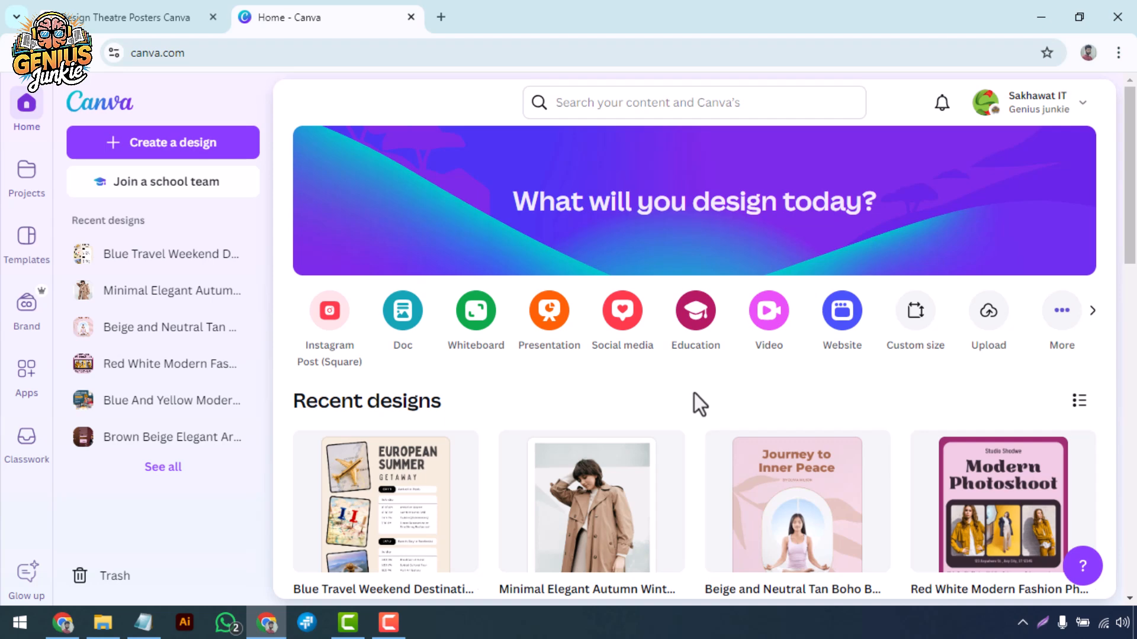
scroll(693, 393, down, 1)
scroll(694, 393, up, 1)
scroll(694, 392, down, 1)
scroll(694, 392, up, 1)
scroll(694, 392, down, 2)
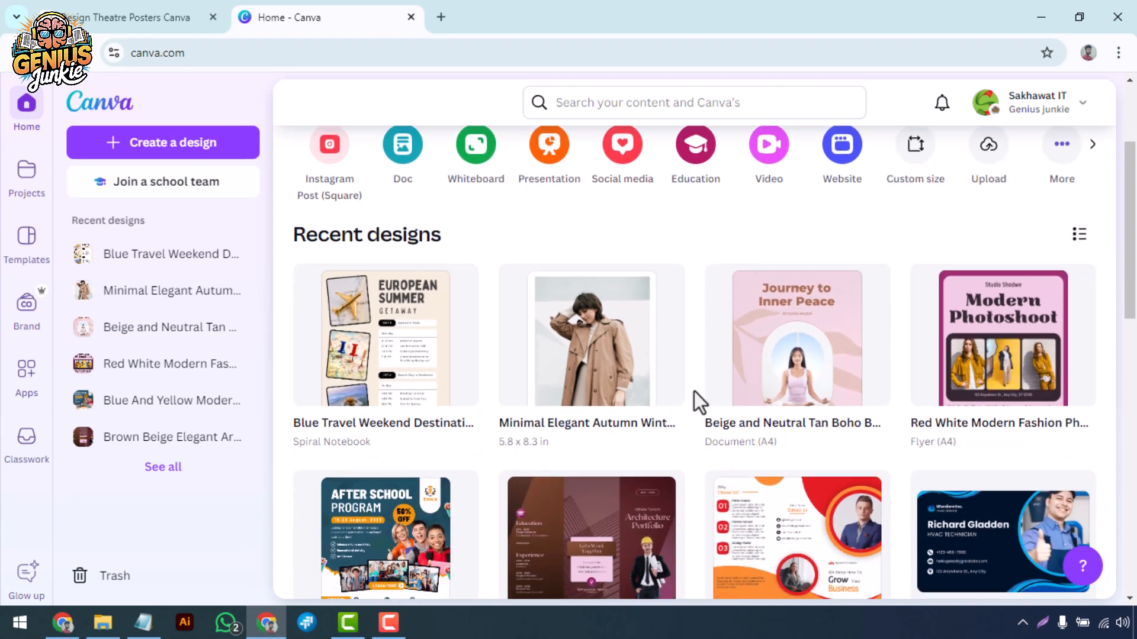
scroll(694, 392, up, 2)
scroll(694, 392, down, 1)
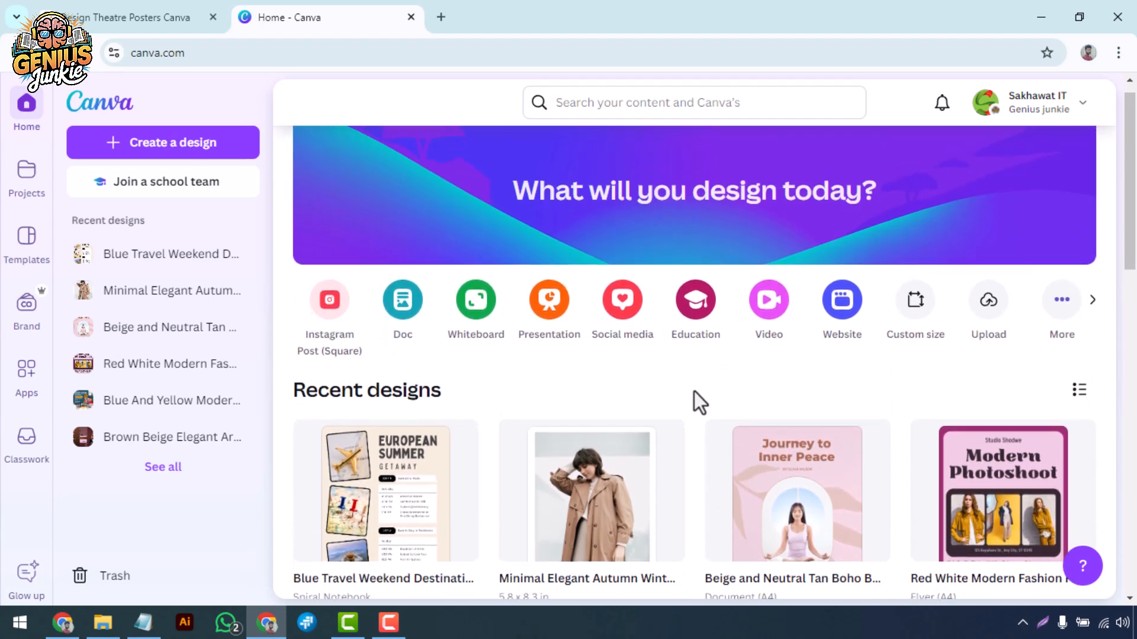
scroll(693, 392, up, 1)
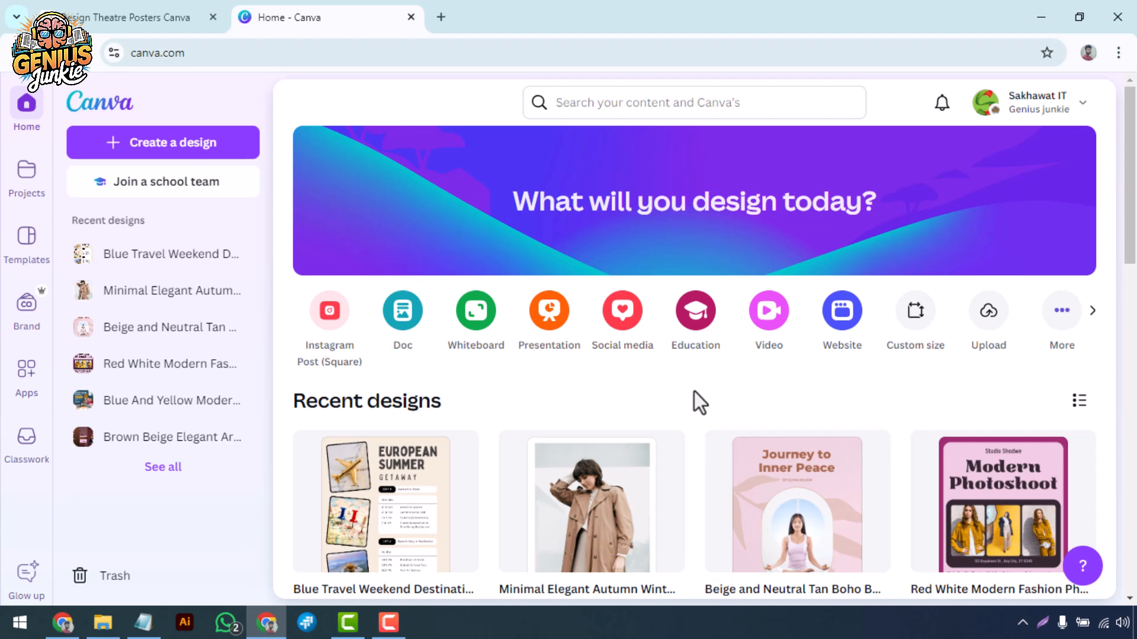
scroll(696, 398, down, 2)
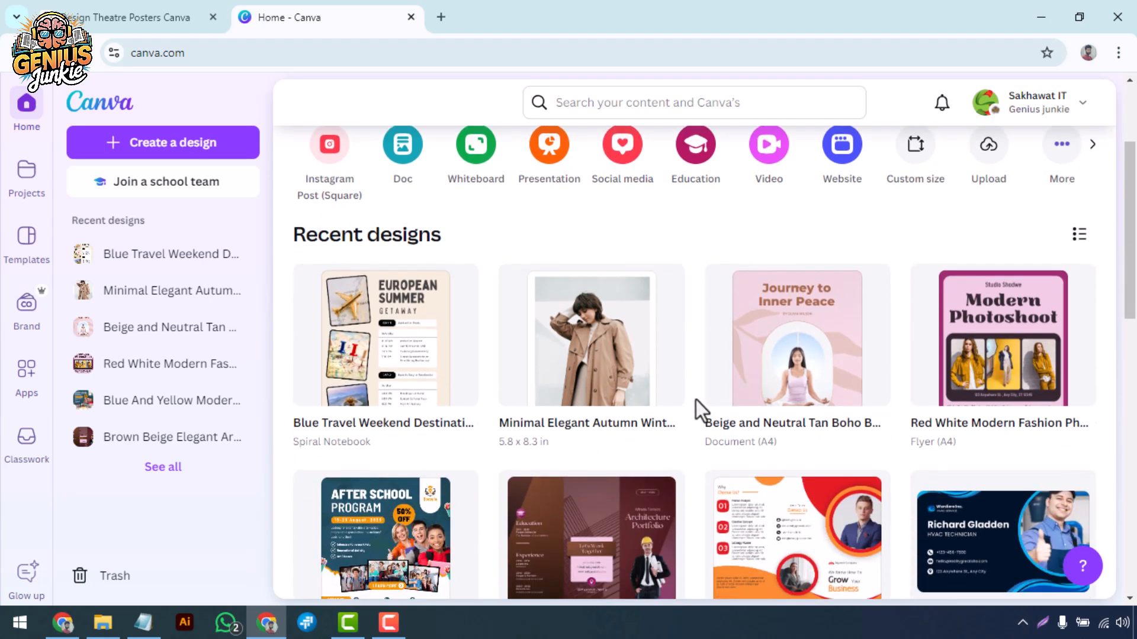
scroll(695, 399, up, 2)
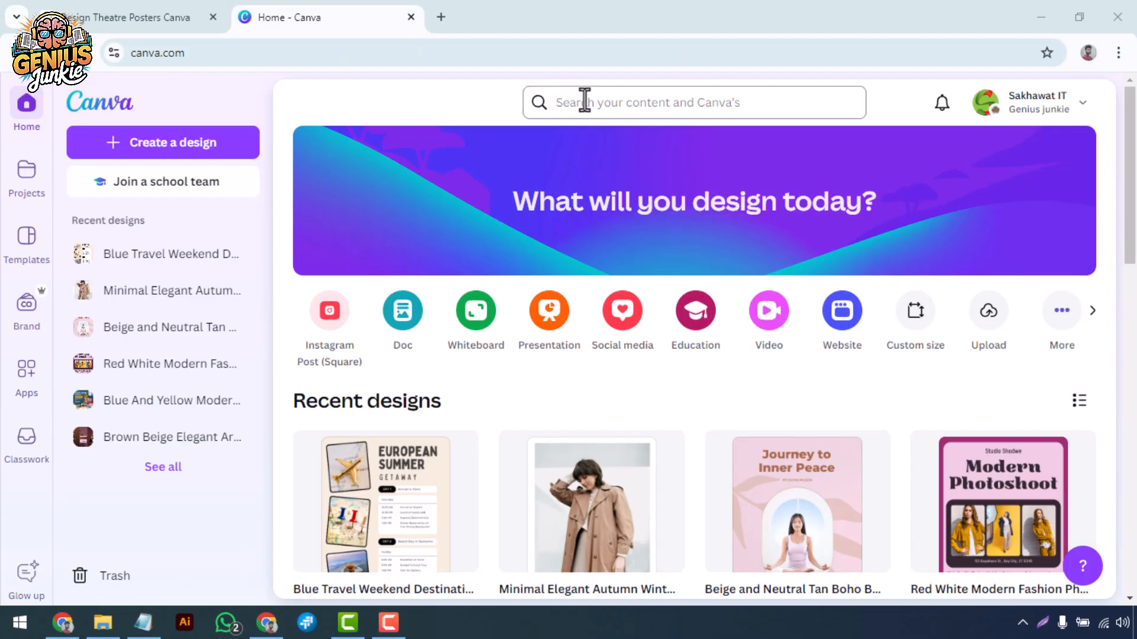
Step: Search for "diy project banner"
click(585, 102)
text(diy project banner)
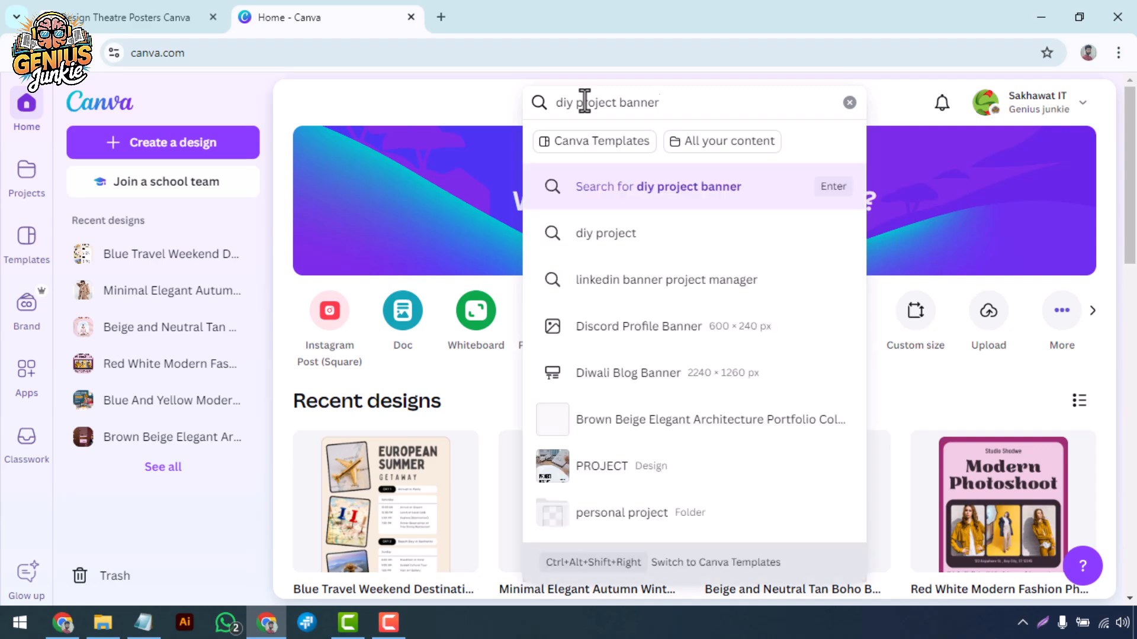
key(Return)
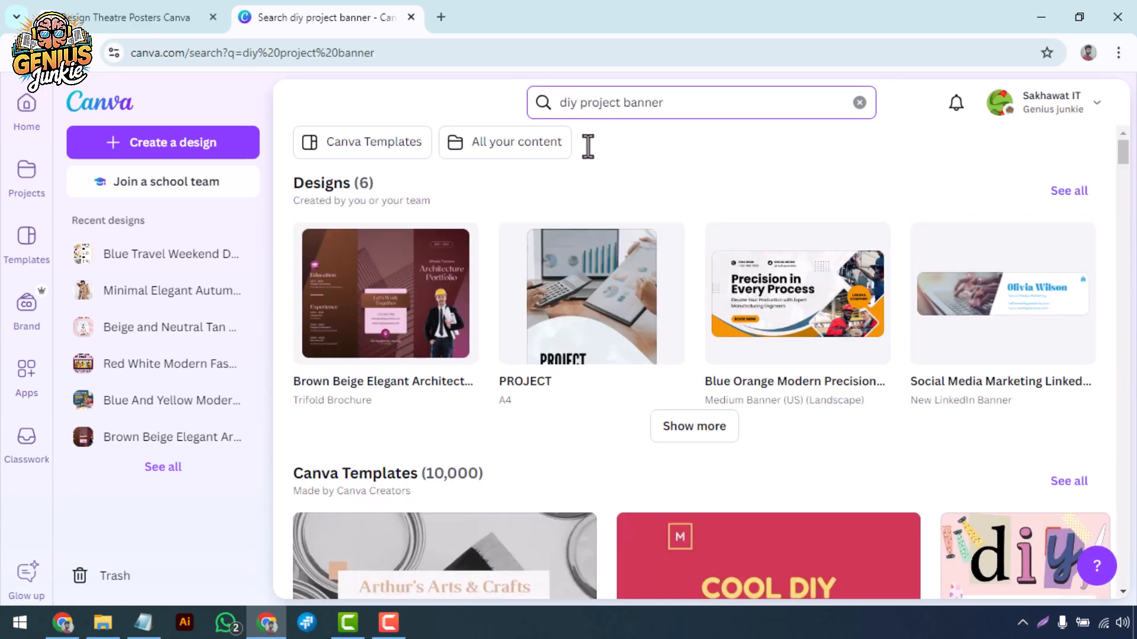
Step: Find the "Create With Me" DIY Room Decor Ideas YouTube banner among the template results and open it for customizing
scroll(533, 343, down, 4)
scroll(667, 373, down, 7)
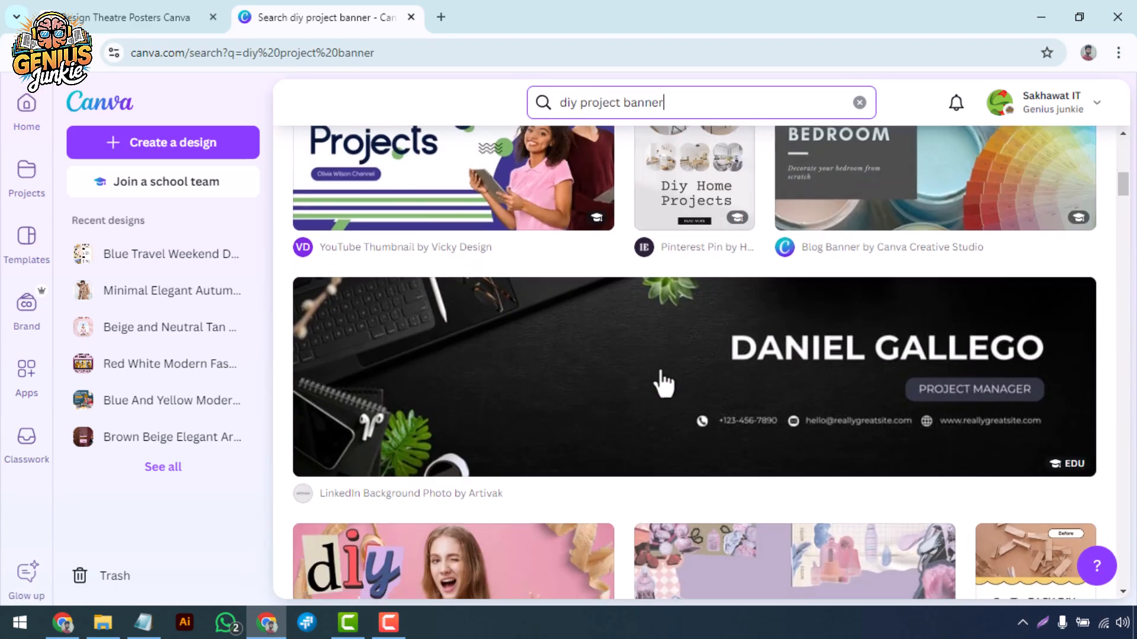
scroll(657, 381, up, 4)
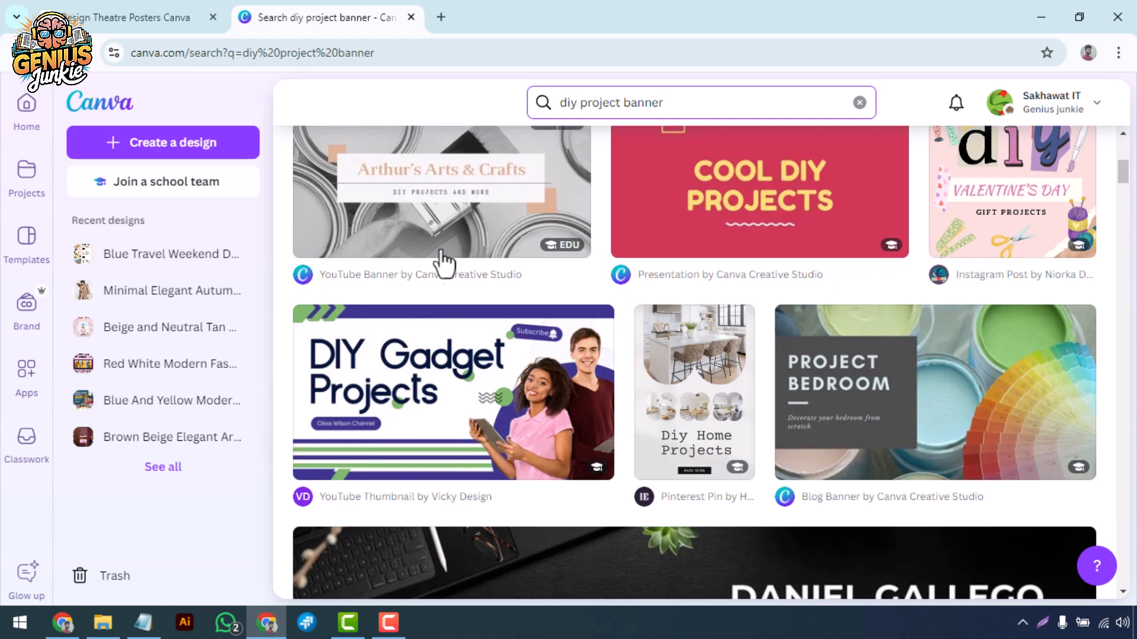
scroll(626, 318, down, 10)
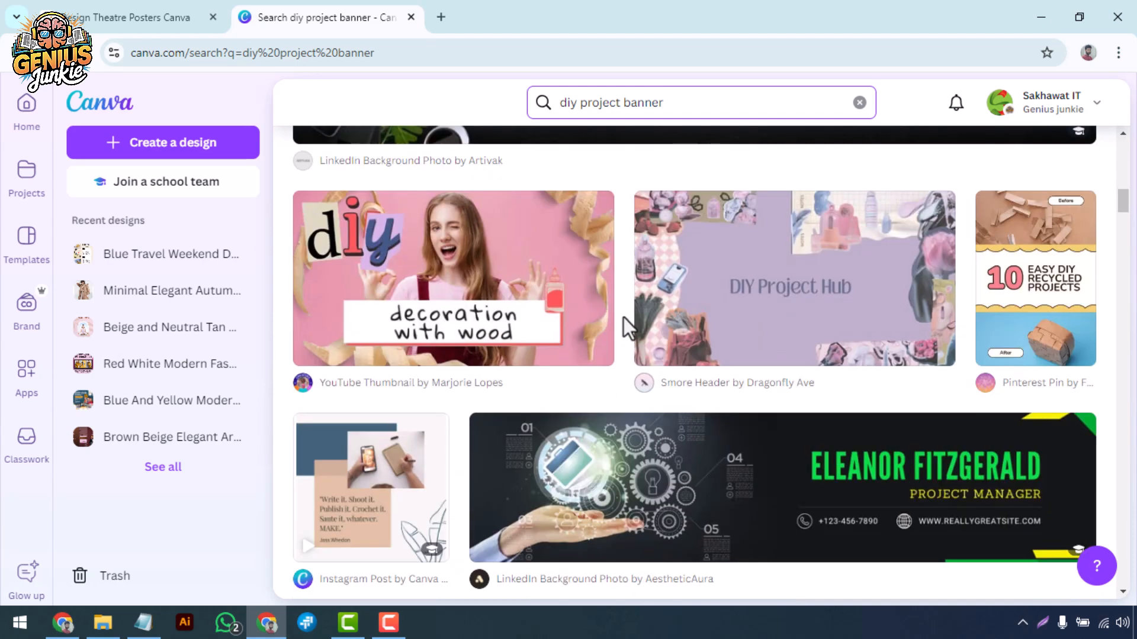
scroll(611, 350, down, 5)
scroll(612, 354, up, 5)
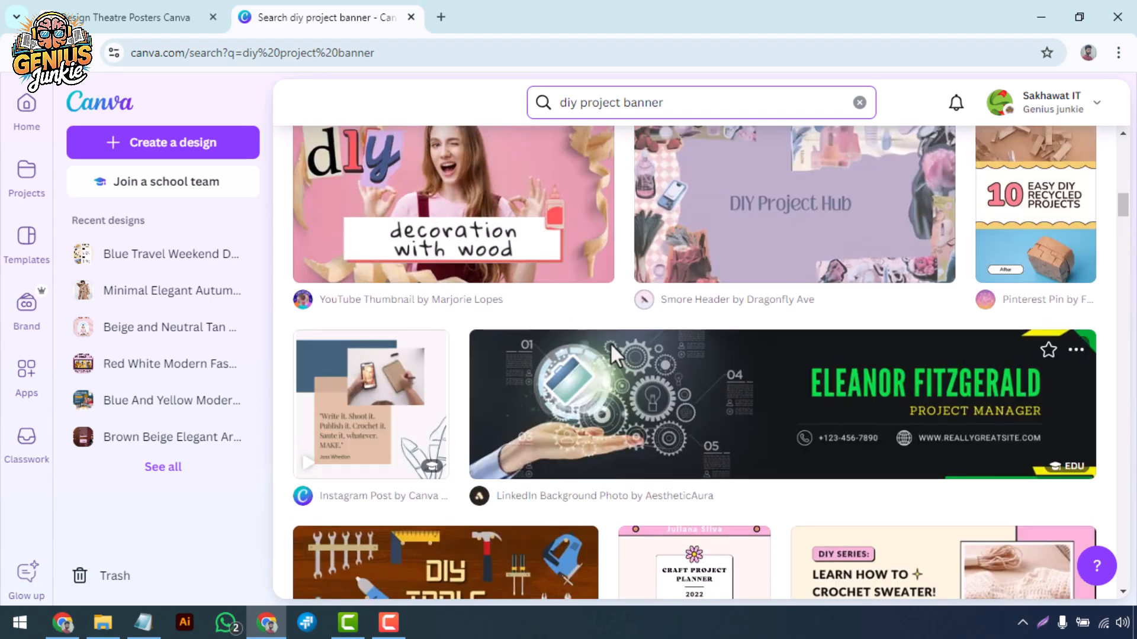
scroll(613, 356, down, 4)
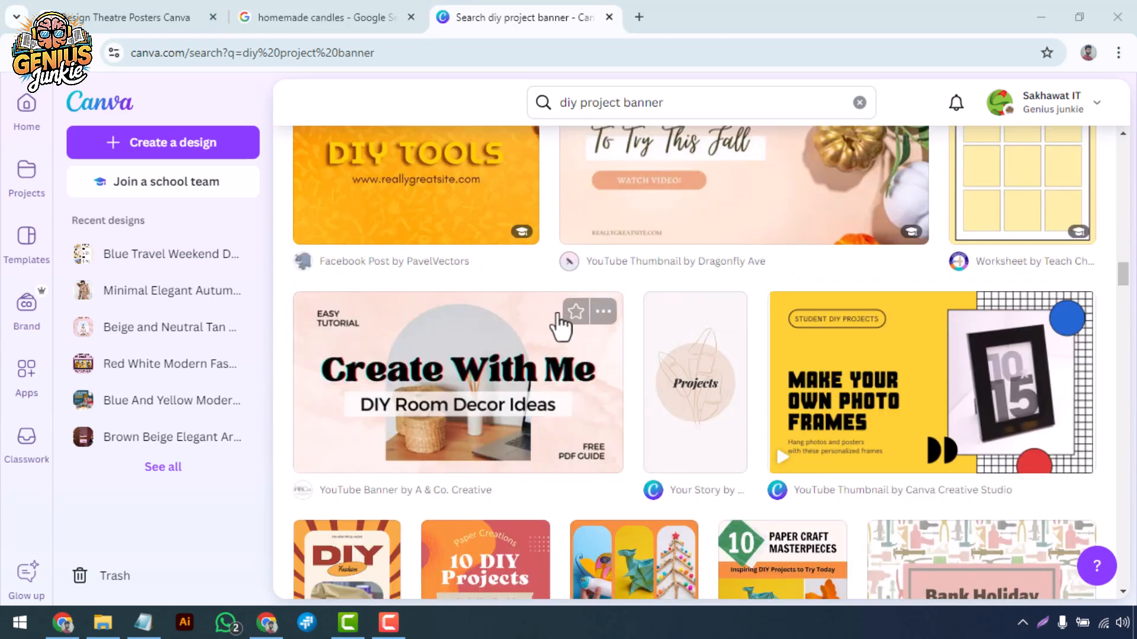
scroll(557, 331, down, 4)
scroll(553, 337, up, 2)
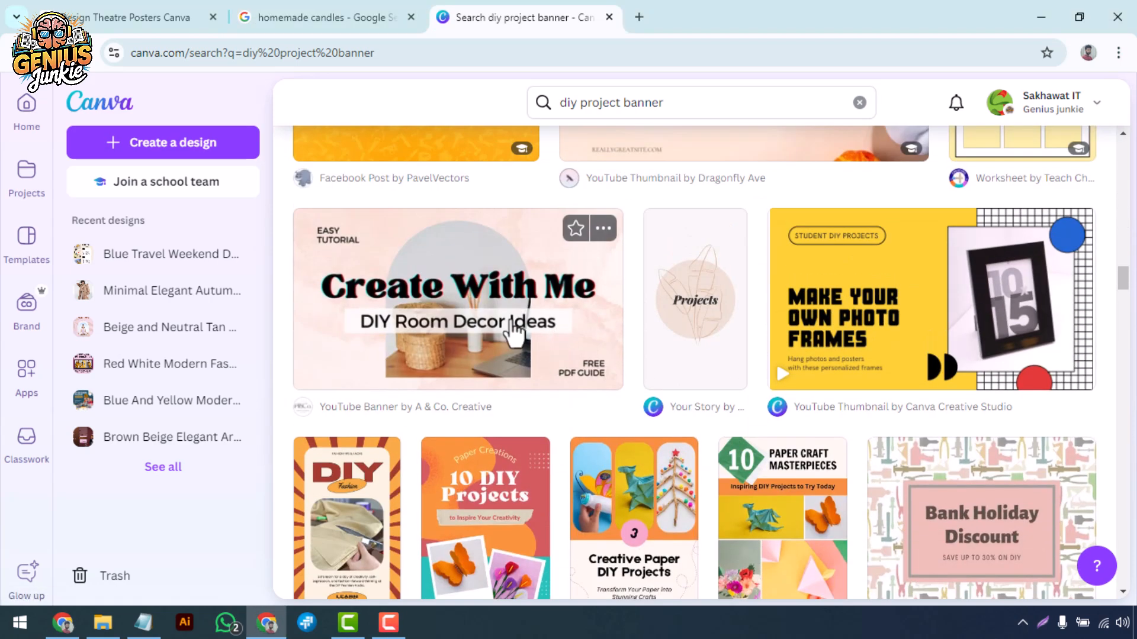
click(553, 337)
click(836, 281)
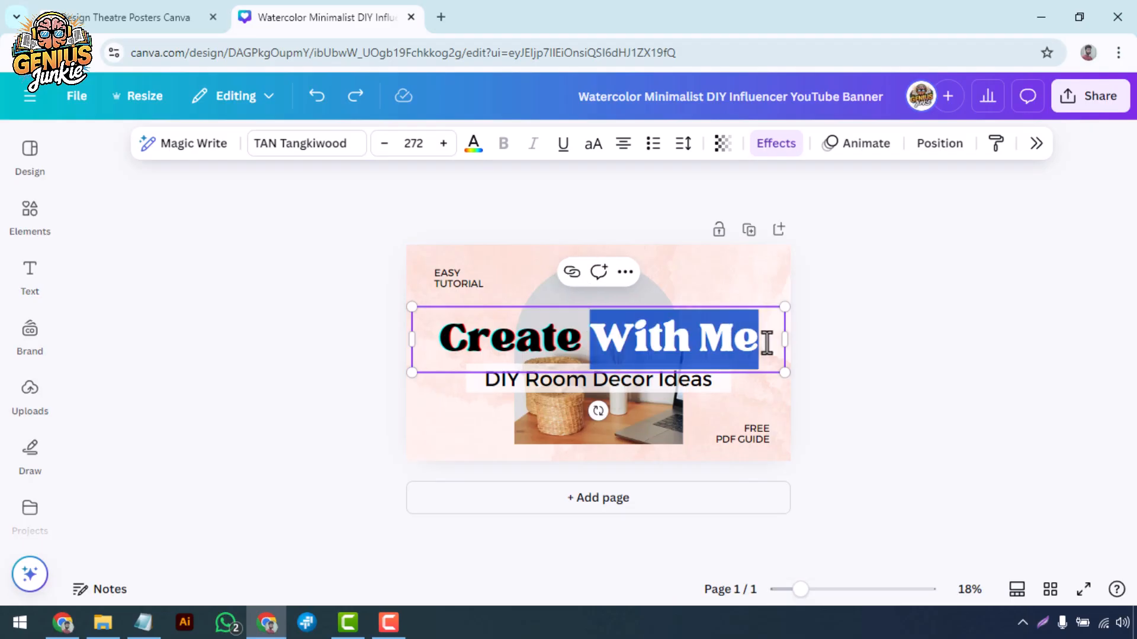
Step: Replace "With Me" in the title with "DIY Project" and reduce the font size to 255
text(DIY Project)
drag(783, 340, 792, 368)
click(384, 143)
click(385, 144)
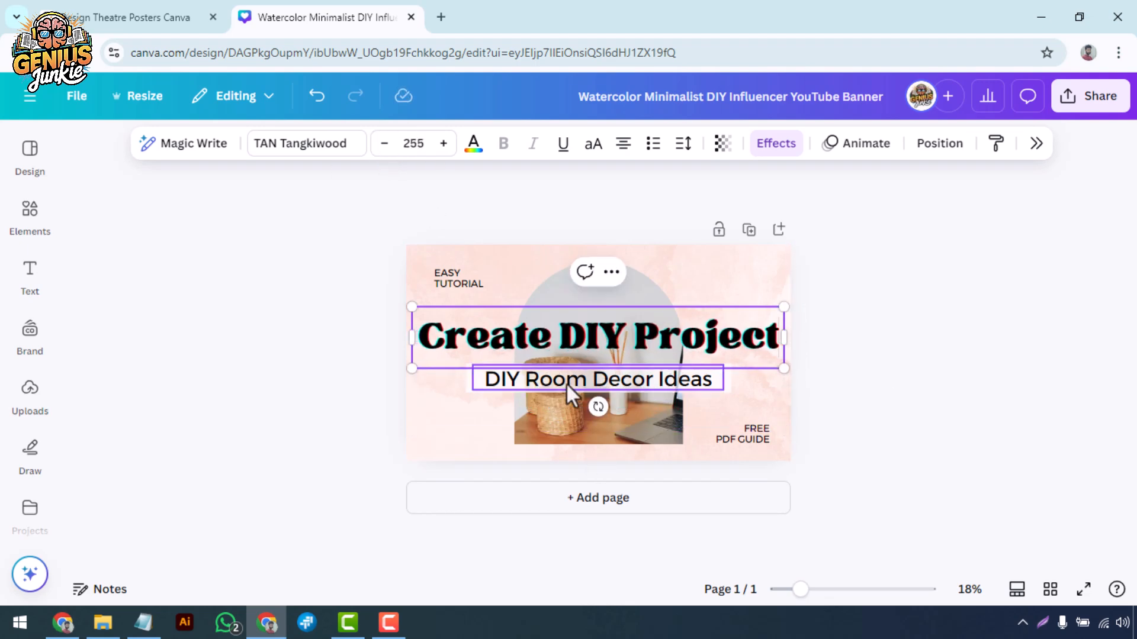
Step: Remove the "EASY TUTORIAL" and "FREE PDF GUIDE" corner texts and scale the title down to font size 202, centred on the banner
click(759, 456)
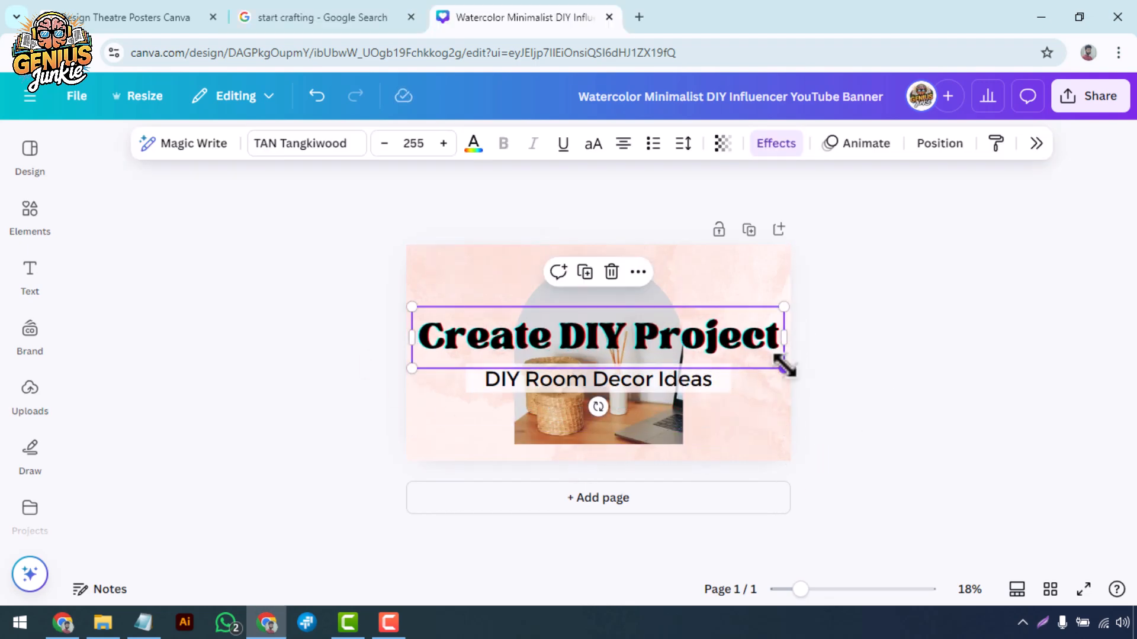
drag(781, 363, 718, 353)
drag(647, 307, 676, 316)
Step: Replace the subtitle "DIY Room Decor Ideas" with "Creative ideas"
click(653, 373)
triple_click(642, 371)
text(Creative ideas)
click(879, 386)
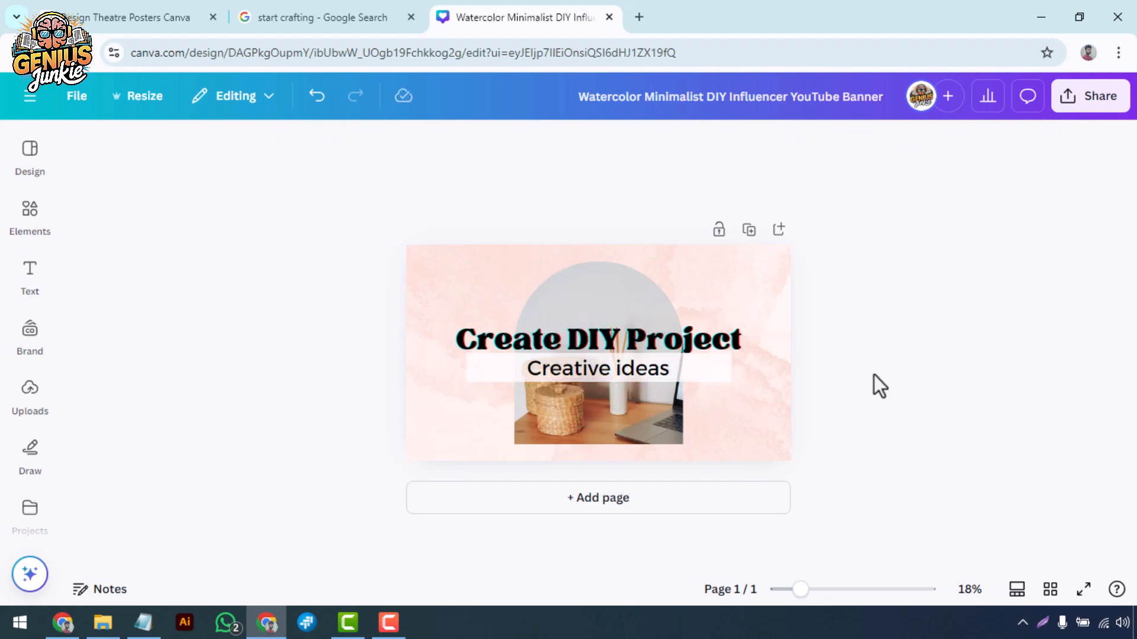
Step: Give the "Create DIY Project" title the Outline text effect with a white outline colour
click(498, 354)
click(773, 142)
click(1050, 354)
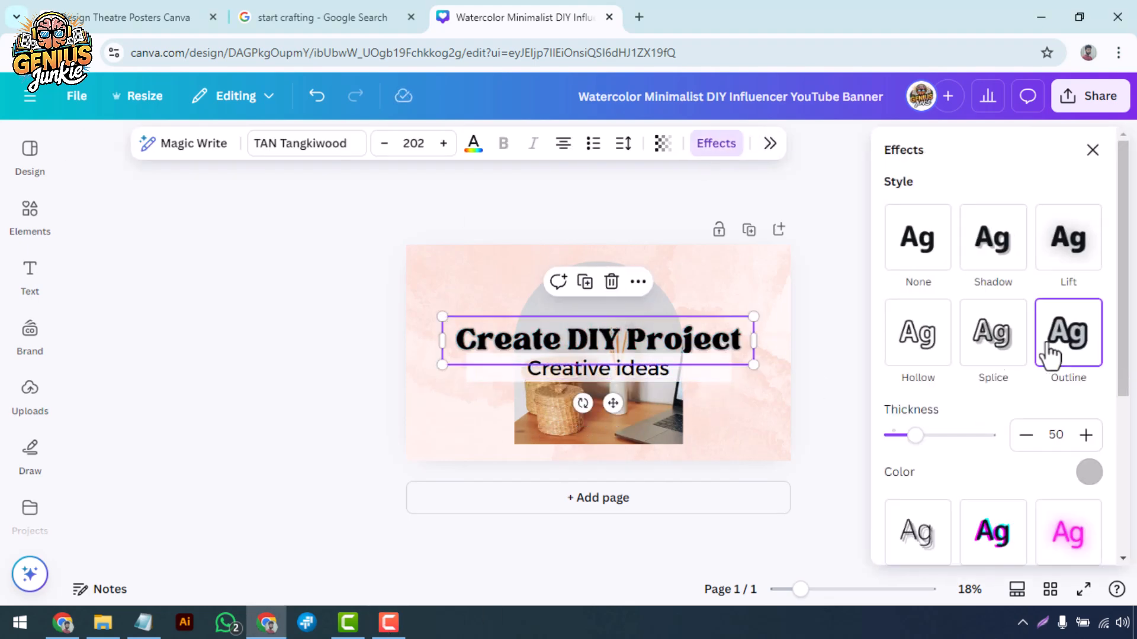
click(1089, 472)
click(934, 444)
click(858, 406)
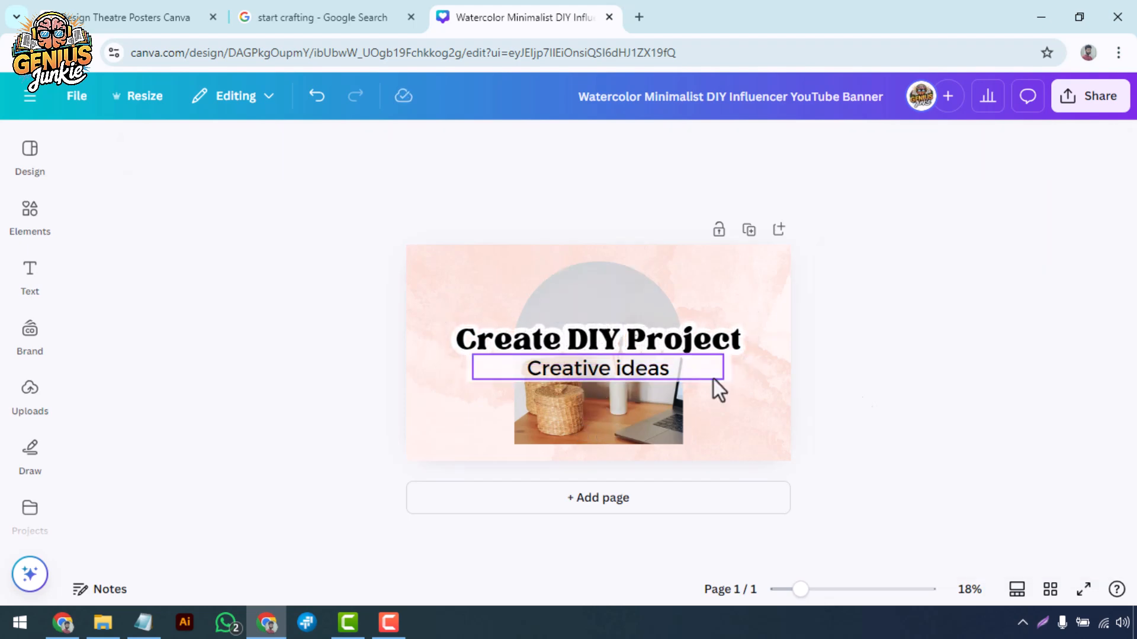
Step: Search the elements library for "candle" and limit the results to photos
click(30, 213)
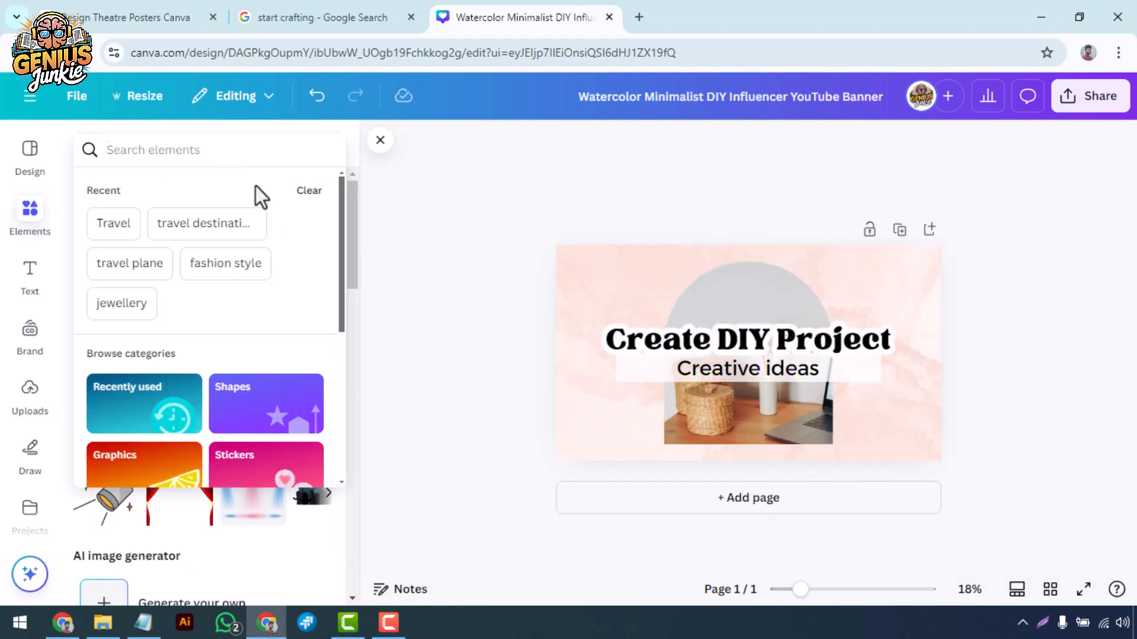
scroll(307, 356, down, 5)
click(158, 149)
text(candle)
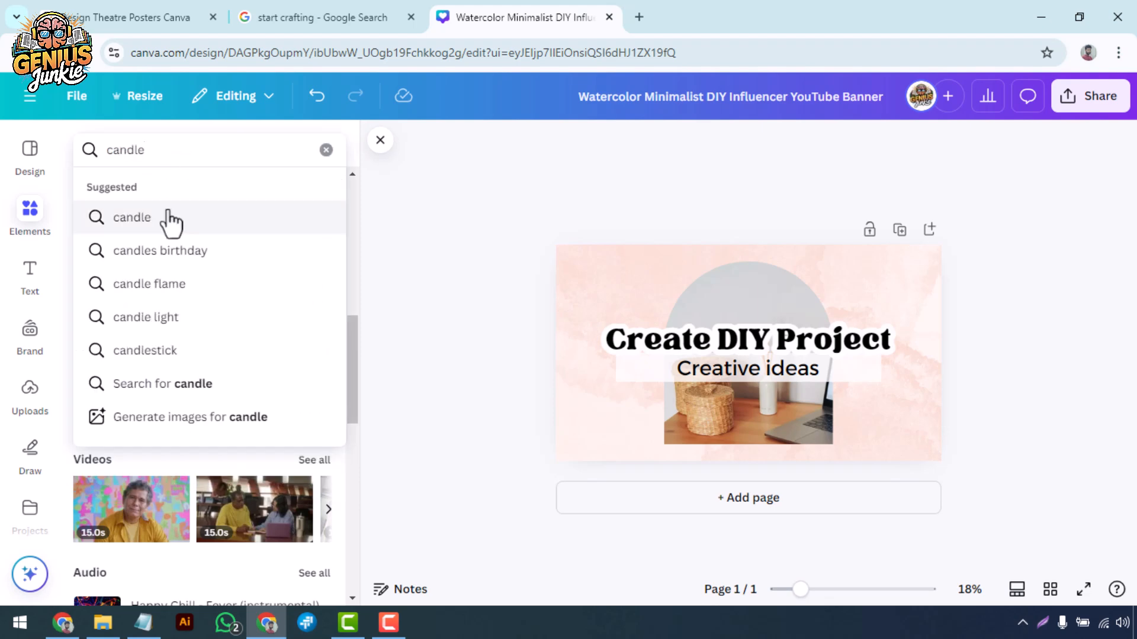
click(207, 316)
key(BackSpace)
key(BackSpace)
key(BackSpace)
key(BackSpace)
key(BackSpace)
key(BackSpace)
key(Return)
click(138, 193)
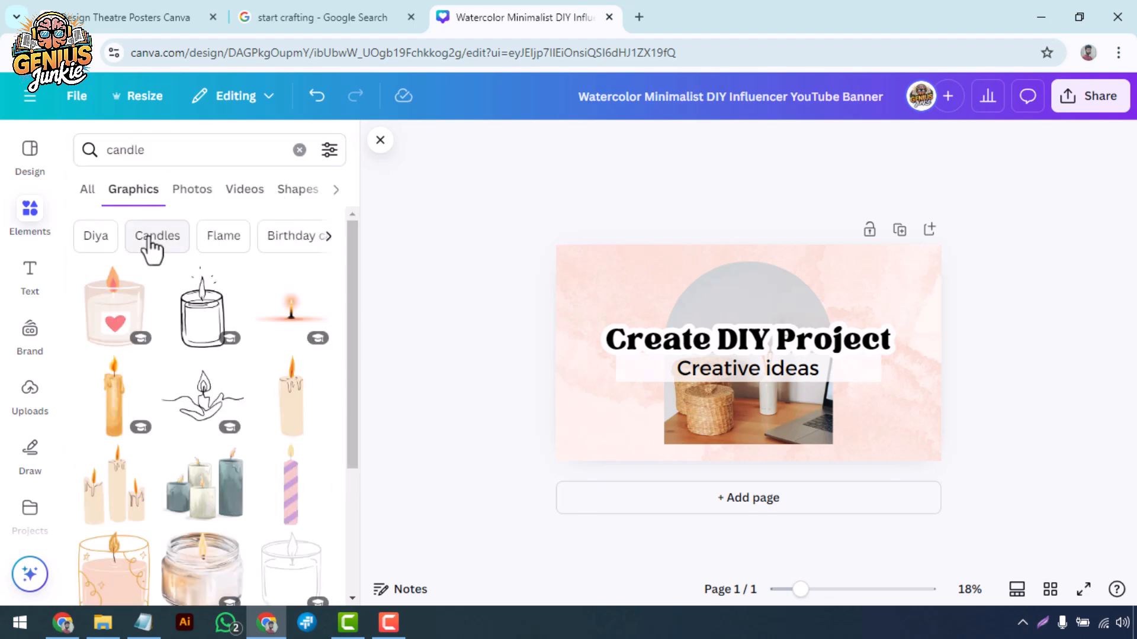
click(192, 189)
Step: Fill the arched frame with the photo of a grey jar candle with a blank white label
scroll(203, 325, down, 10)
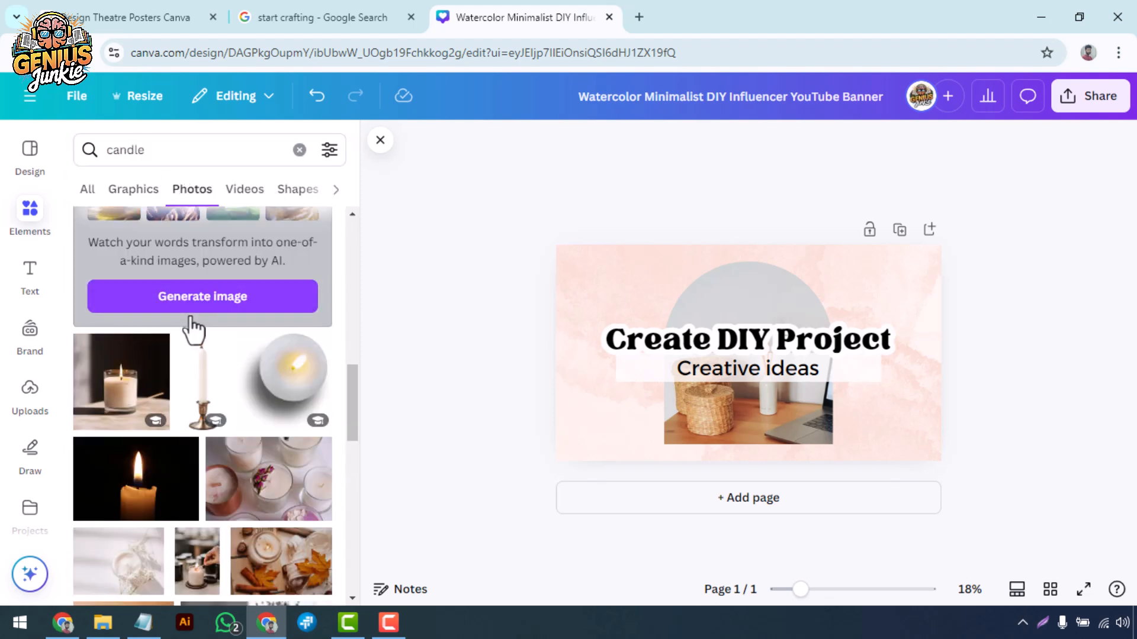
scroll(192, 338, down, 10)
drag(261, 246, 684, 280)
drag(876, 323, 824, 379)
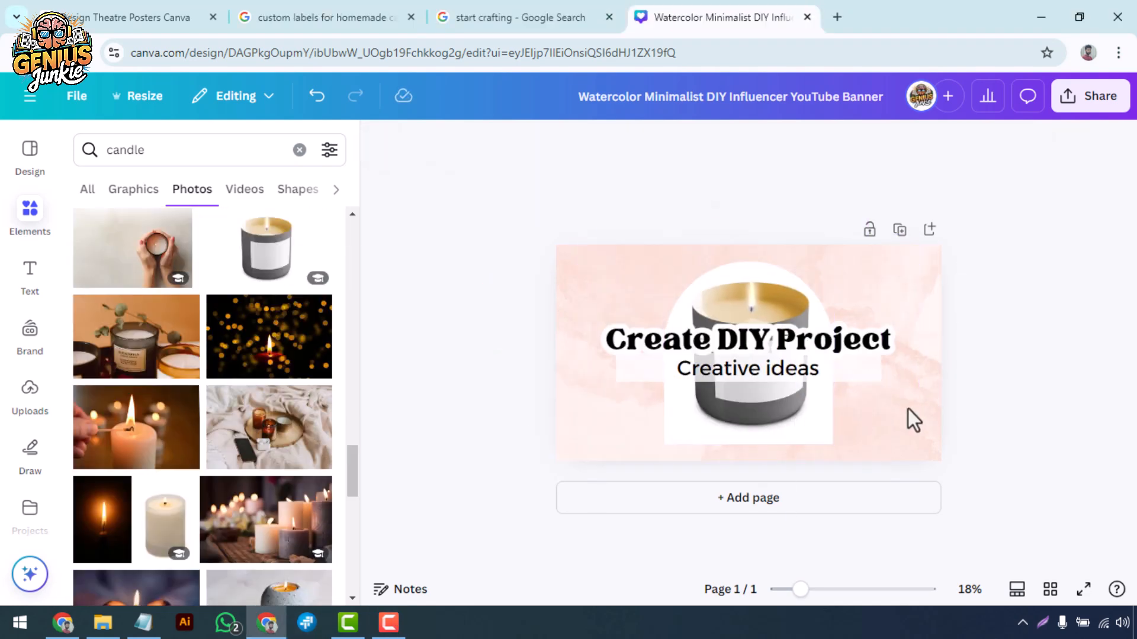
Step: Shrink the arched candle frame behind the title from its lower corners and apply the photo's crop
click(775, 417)
drag(664, 444, 678, 430)
drag(832, 431, 817, 415)
double_click(686, 309)
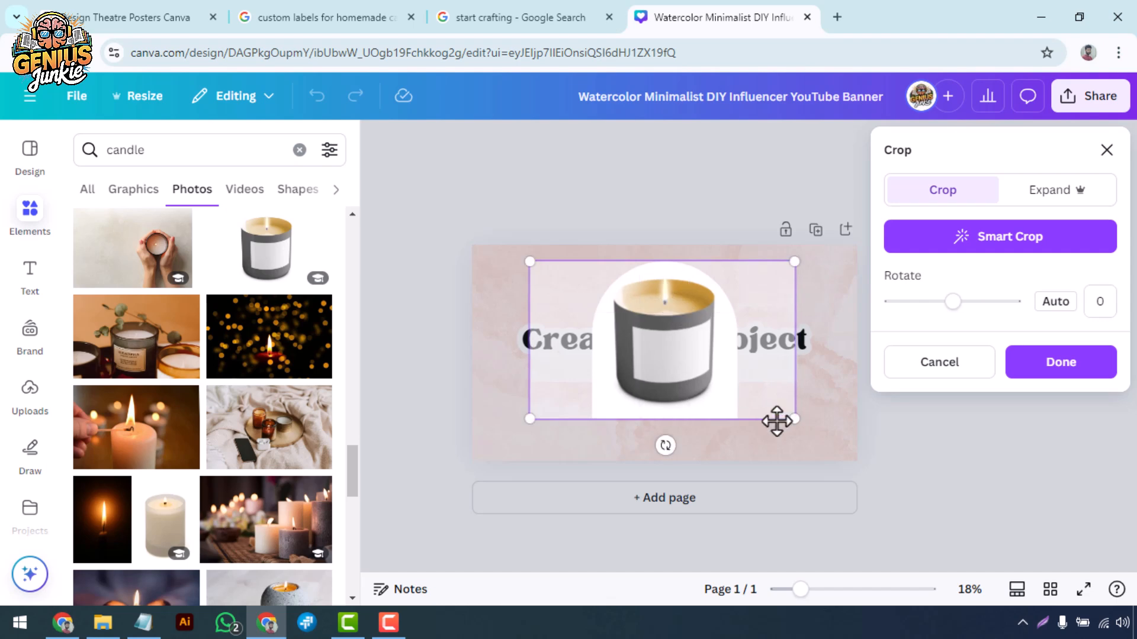
click(1061, 362)
Step: Scale the title block down to title font size 172 and group it with the candle photo, centred on the page
drag(971, 363, 904, 367)
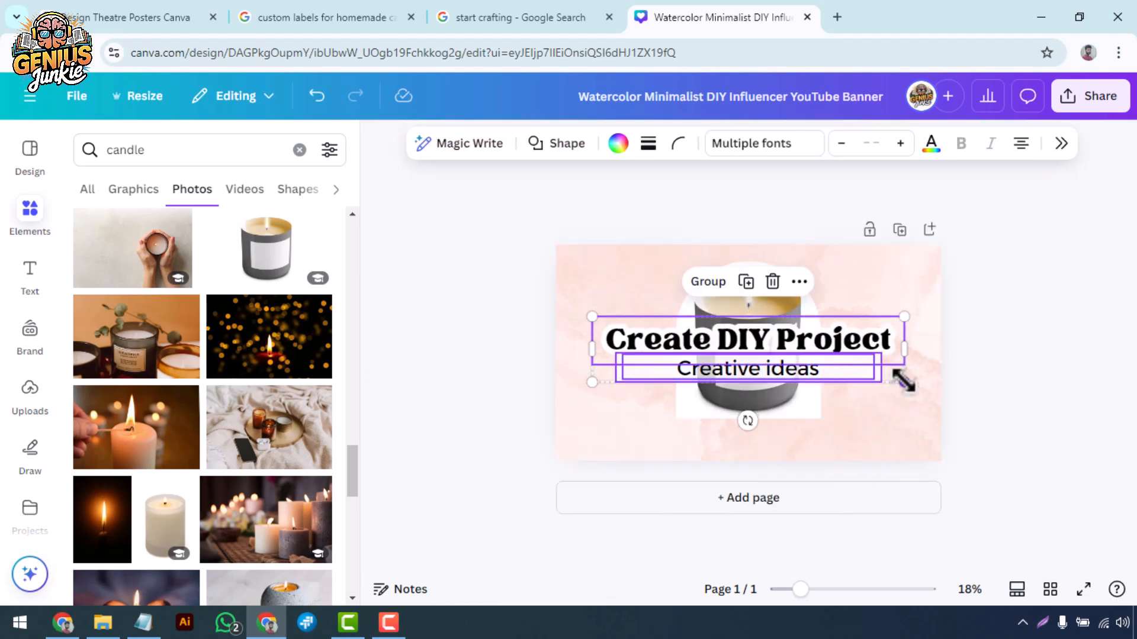
shift+click(770, 363)
key(ctrl+g)
click(1049, 144)
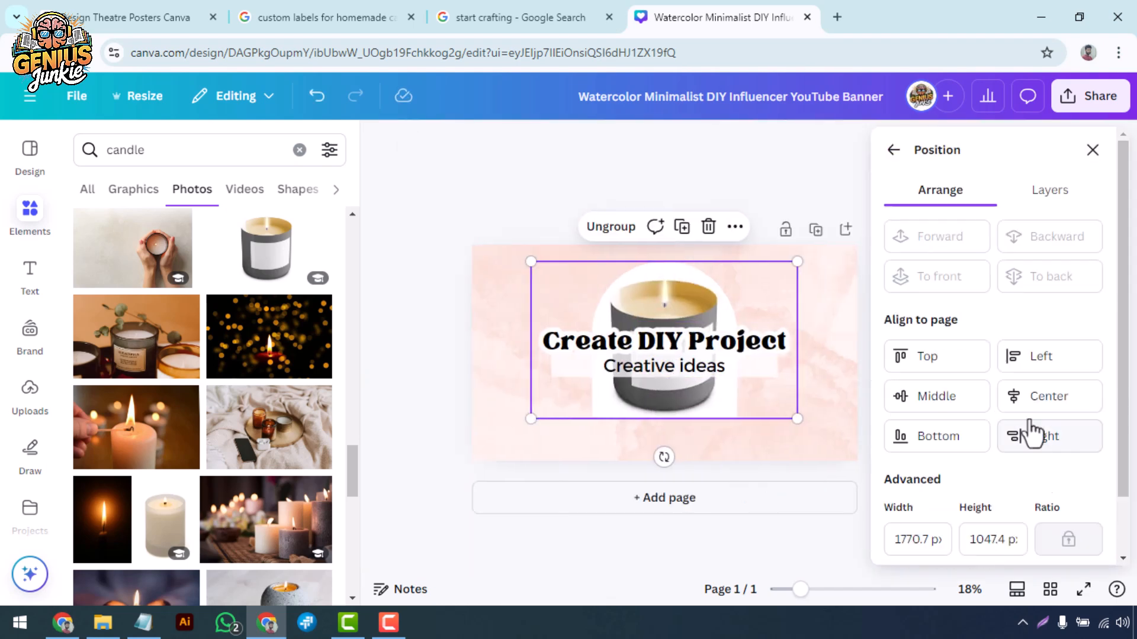
key(Escape)
Step: Replace the title text with "Lavender Bliss"
click(761, 363)
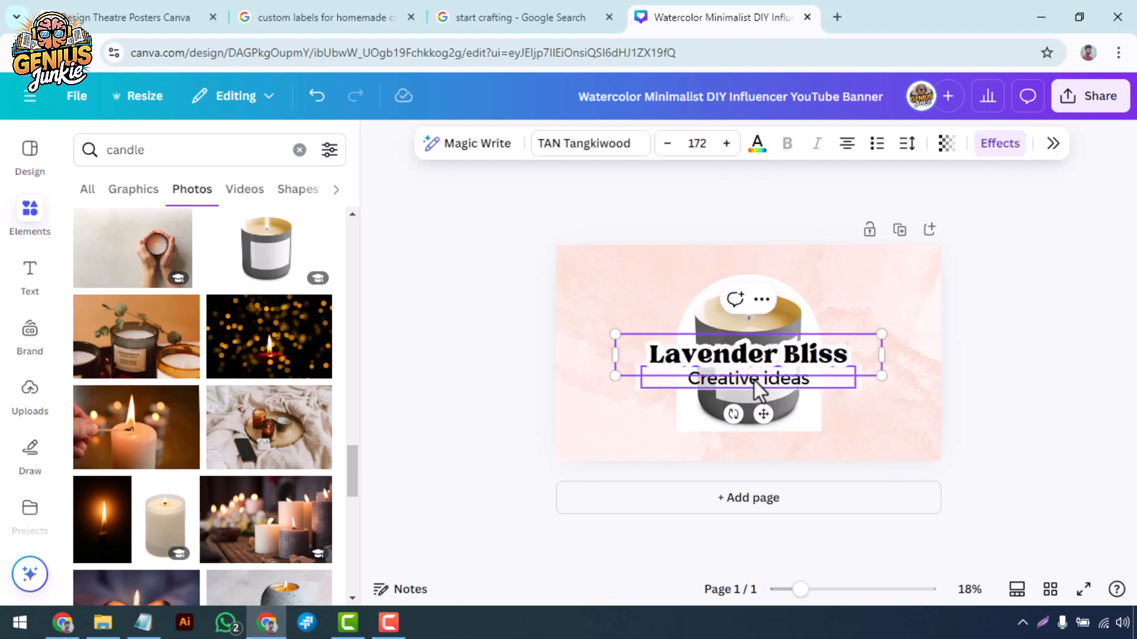
click(804, 394)
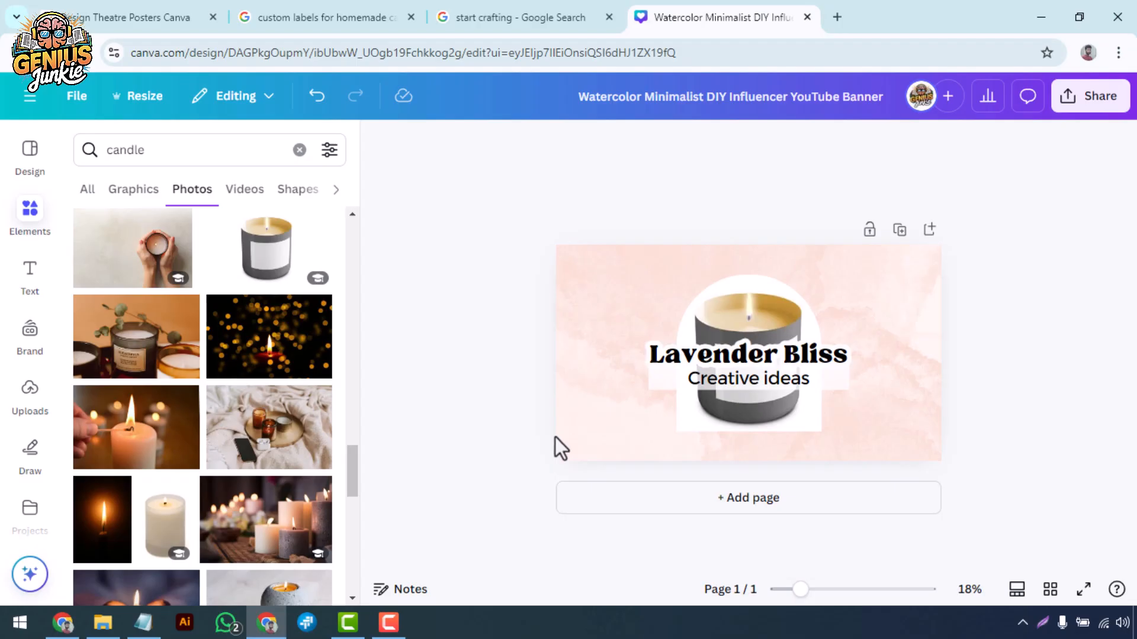
Step: Search the graphics elements for "Lavender Bliss" and refine the search to "lavender background"
scroll(555, 447, up, 2)
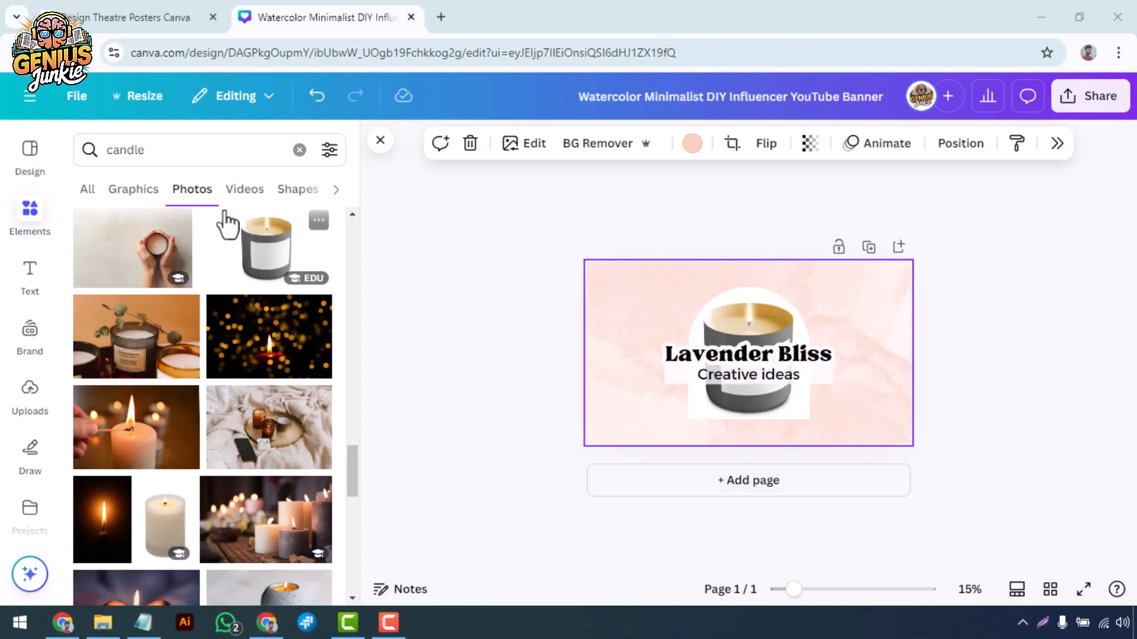
triple_click(198, 157)
text(Lavender Bliss)
key(Return)
scroll(141, 237, down, 2)
click(138, 200)
click(234, 152)
click(166, 249)
Step: Try the purple watercolour graphic with gold lines as the page background
drag(112, 332, 619, 352)
right_click(628, 361)
click(672, 541)
Step: Use the graphic with lavender watercolour edges and a light centre as the page background
scroll(264, 398, down, 5)
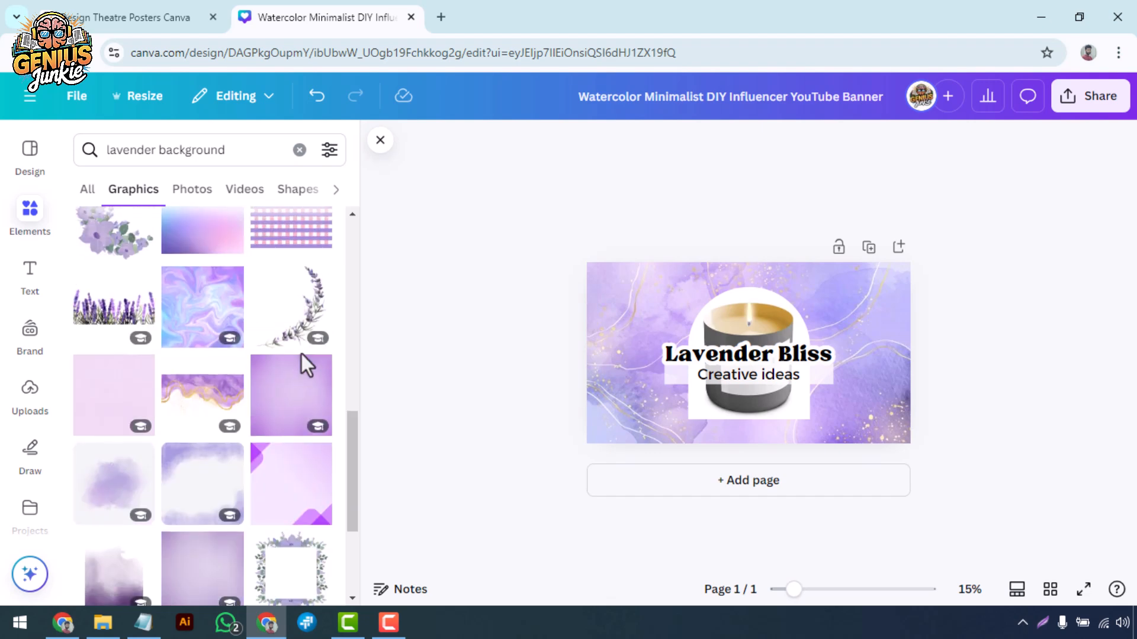
drag(202, 484, 604, 350)
Step: Browse the remaining lavender backgrounds and search the graphics for "Lavender Bliss" again
scroll(223, 457, down, 10)
scroll(264, 459, down, 5)
click(218, 150)
click(208, 256)
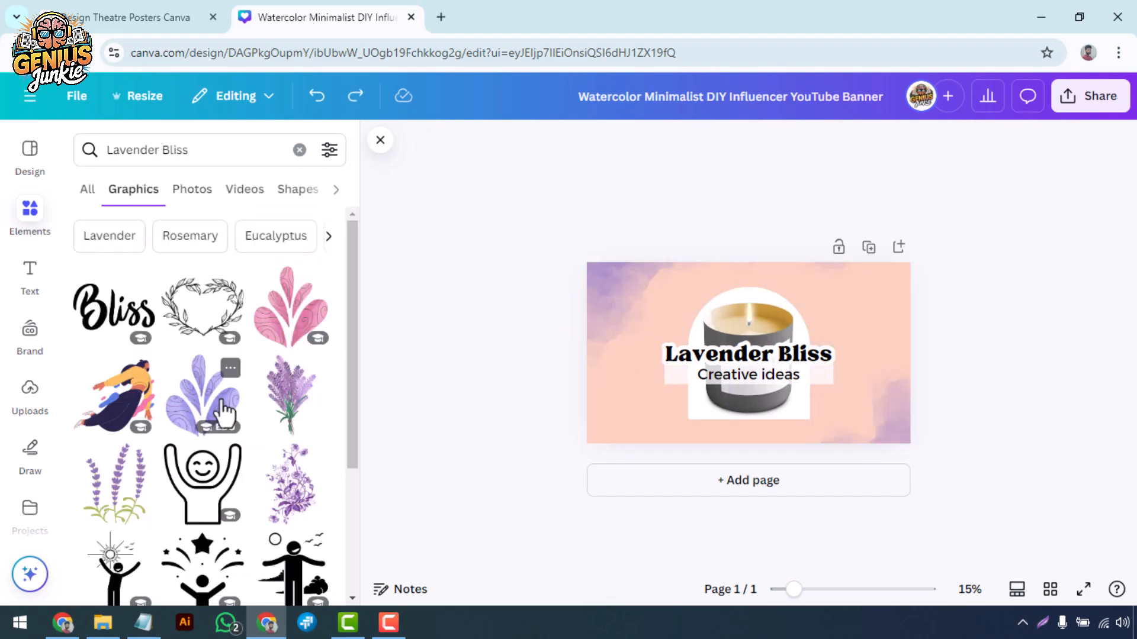
Step: Add the purple wavy-patterned leaf graphic from the search results and place a copy at each lower corner of the candle photo
scroll(237, 408, down, 10)
scroll(304, 509, up, 4)
drag(304, 500, 779, 352)
scroll(827, 403, up, 3)
drag(892, 443, 627, 459)
key(Right)
key(Right)
key(Right)
key(Right)
key(Right)
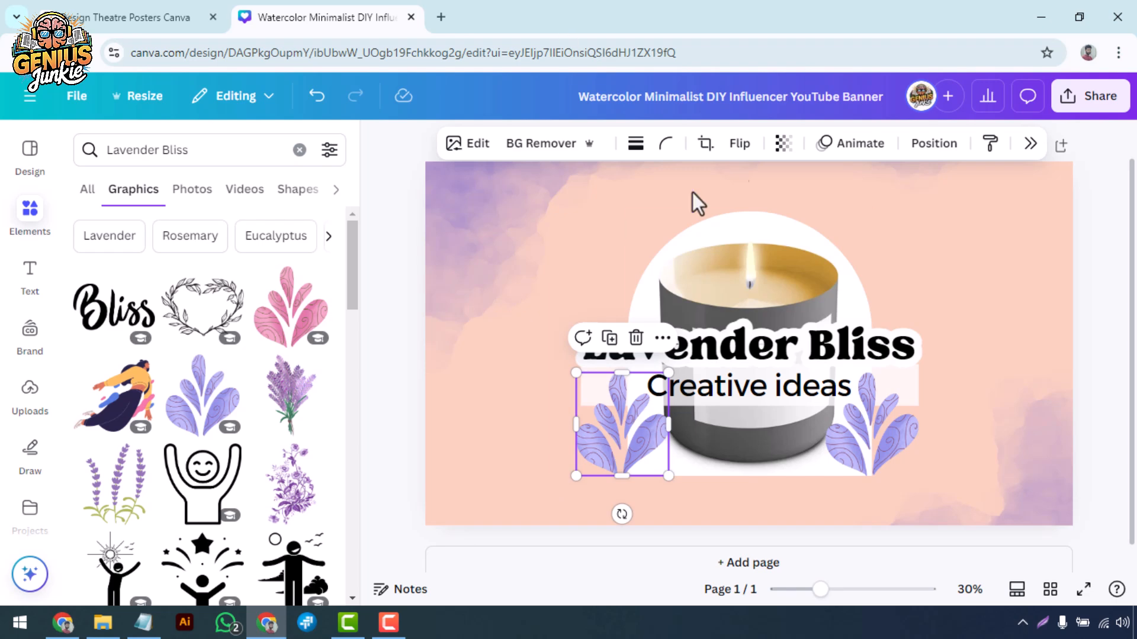
Step: Flip the leaf graphic at the candle photo's lower left corner horizontally so it mirrors the one on the right
key(shift+h)
shift+click(872, 441)
click(830, 144)
click(831, 486)
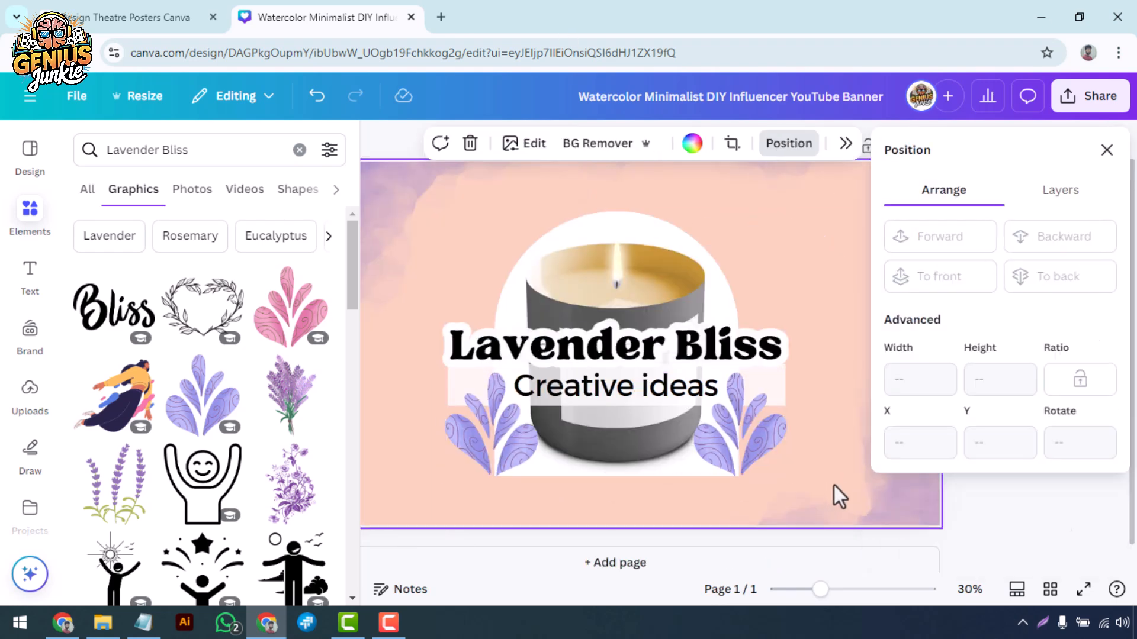
click(1106, 149)
scroll(994, 404, down, 2)
scroll(1034, 395, down, 1)
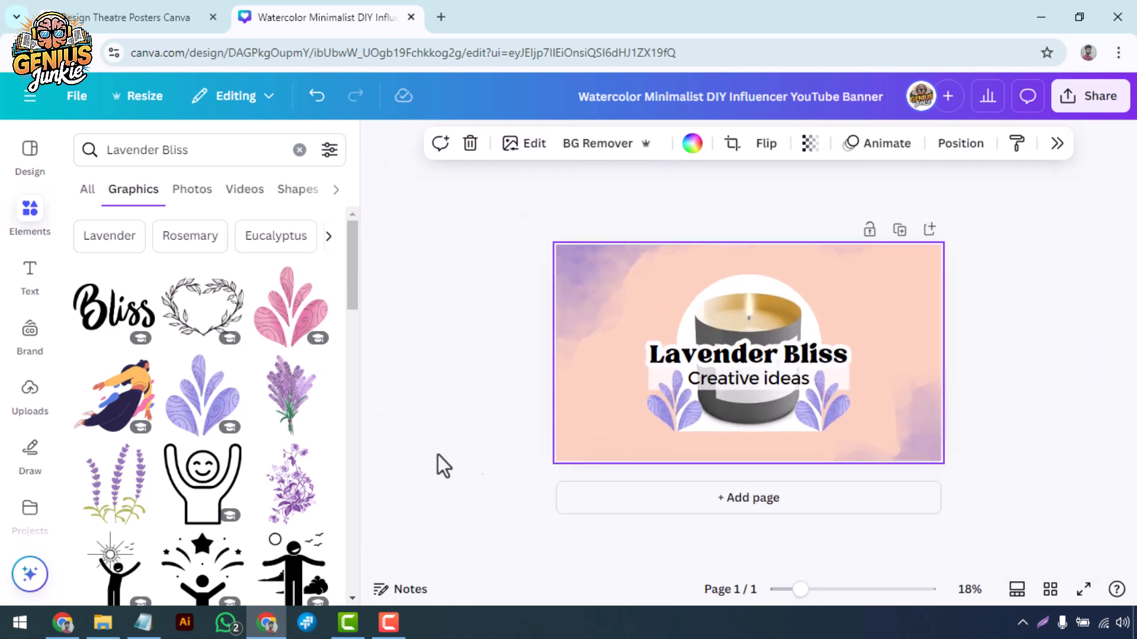
Step: Search the graphics elements for "decorative borders" and browse for a corner ornament
click(300, 150)
text(border)
click(215, 257)
scroll(261, 420, down, 5)
scroll(260, 420, down, 10)
Step: Add the gold corner ornament at the candle photo's upper right, recolour it lavender, and place a mirrored copy at the upper left
drag(282, 349, 835, 286)
click(564, 143)
click(1007, 271)
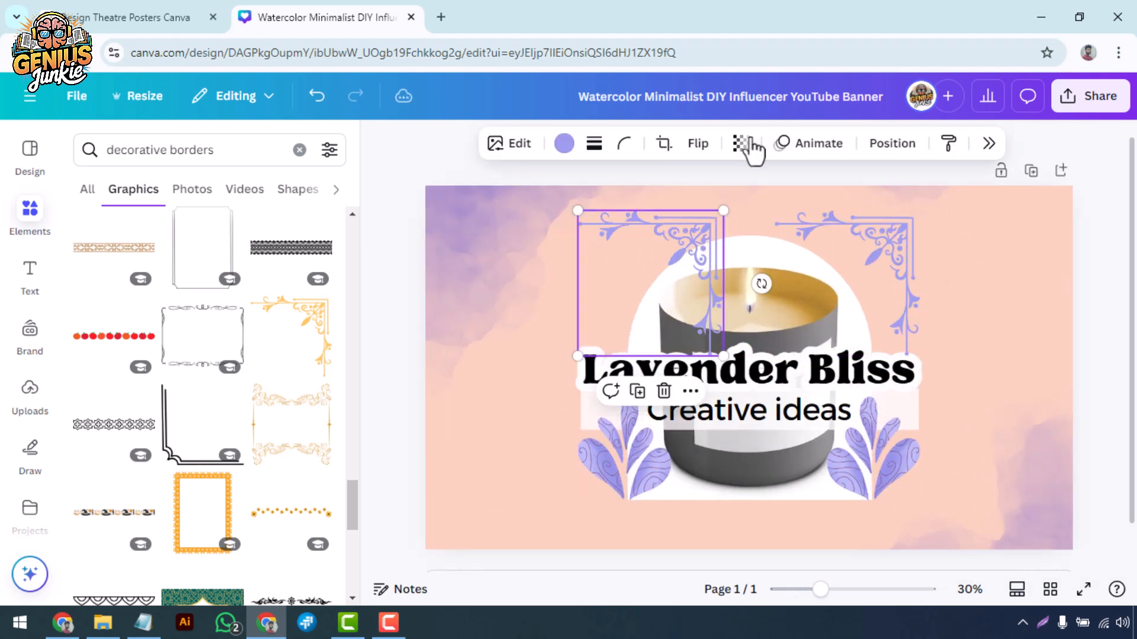
shift+click(902, 302)
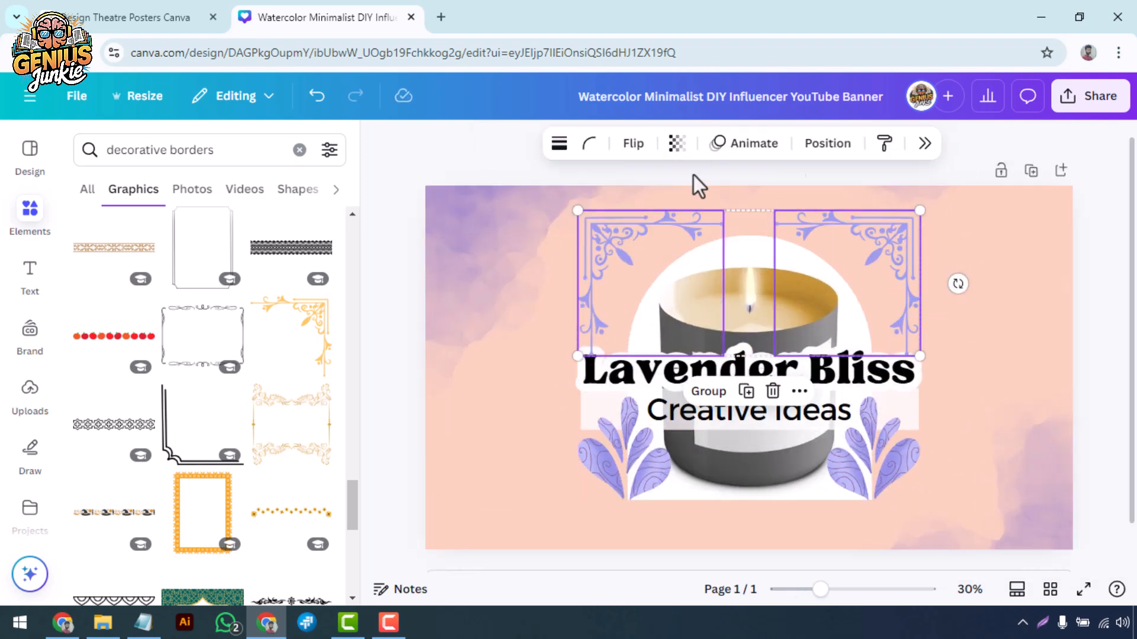
Step: Group the two lavender corner ornaments and send them to the back, behind the title
click(832, 374)
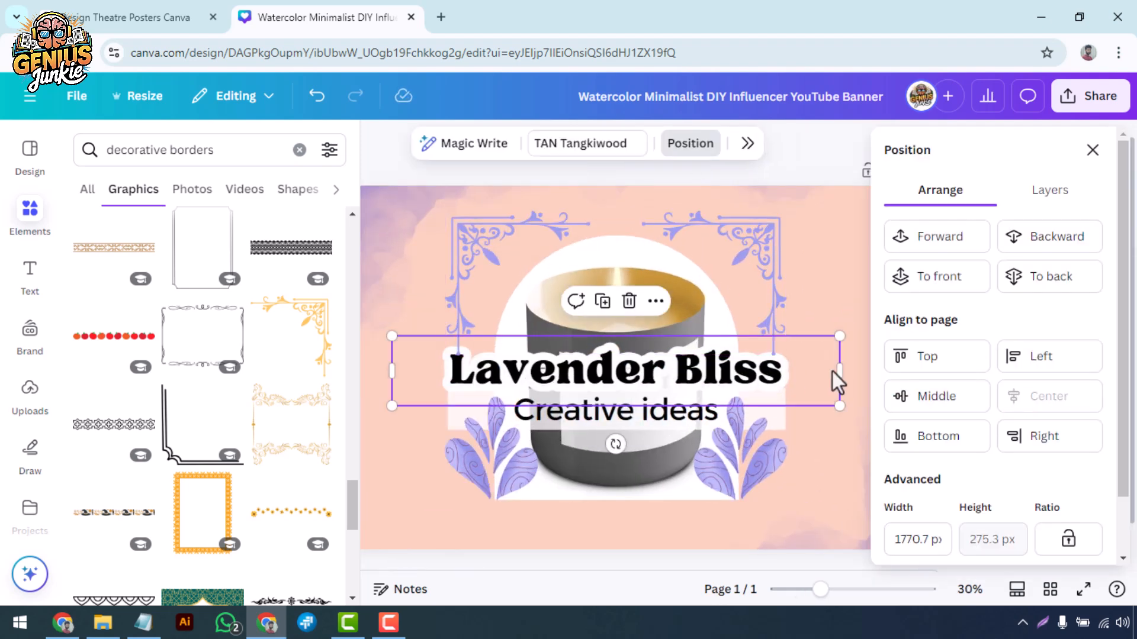
click(777, 279)
right_click(759, 290)
mouse_move(815, 282)
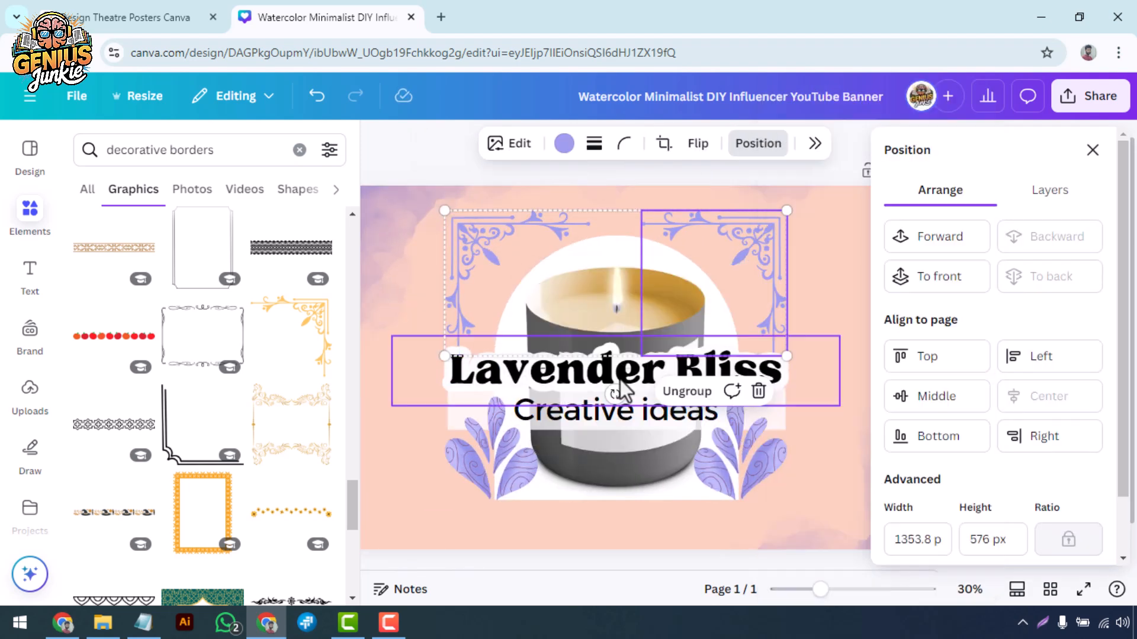
click(620, 381)
click(994, 349)
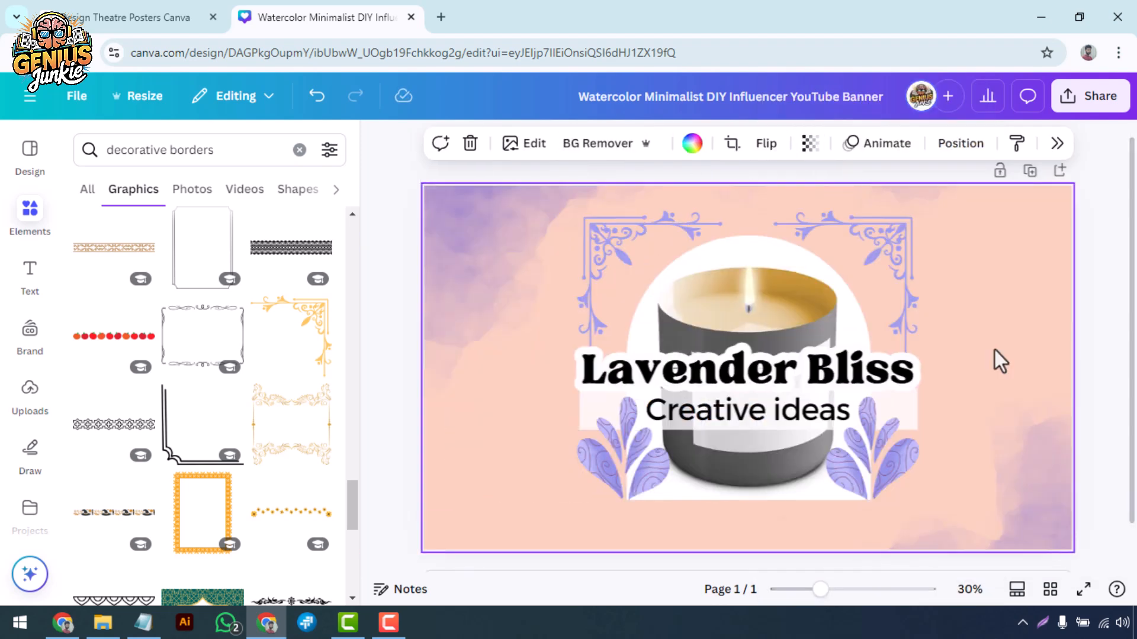
Step: Group the title, subtitle, candle photo, leaves and corner ornaments, and align the group to the middle of the page
scroll(1001, 361, down, 3)
drag(665, 274, 953, 370)
key(ctrl+g)
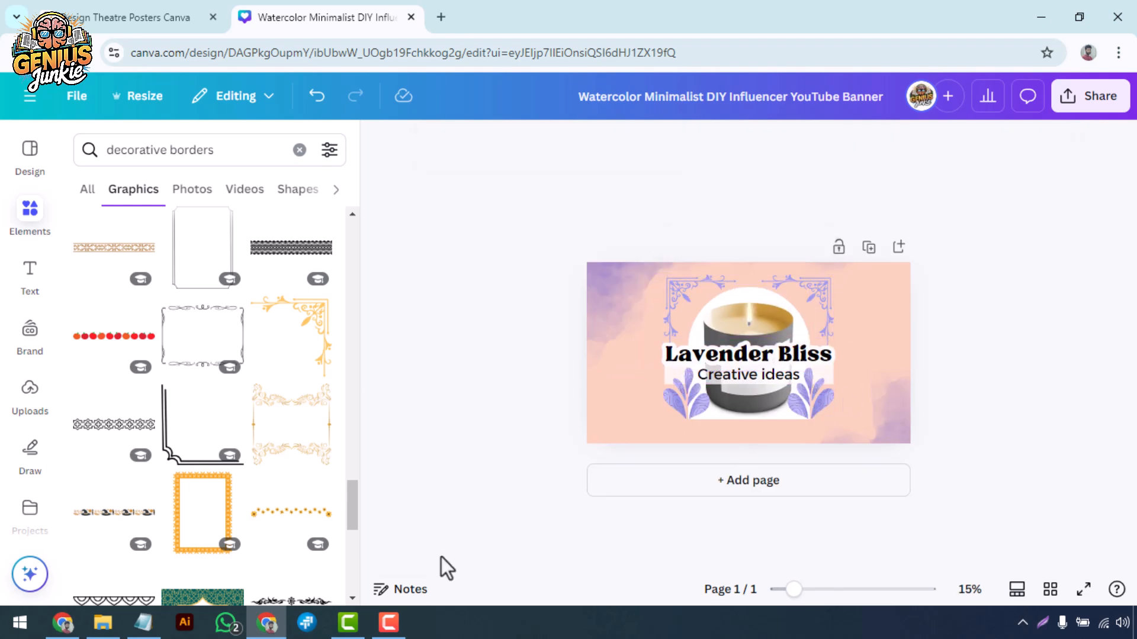
click(1052, 143)
click(905, 548)
click(444, 343)
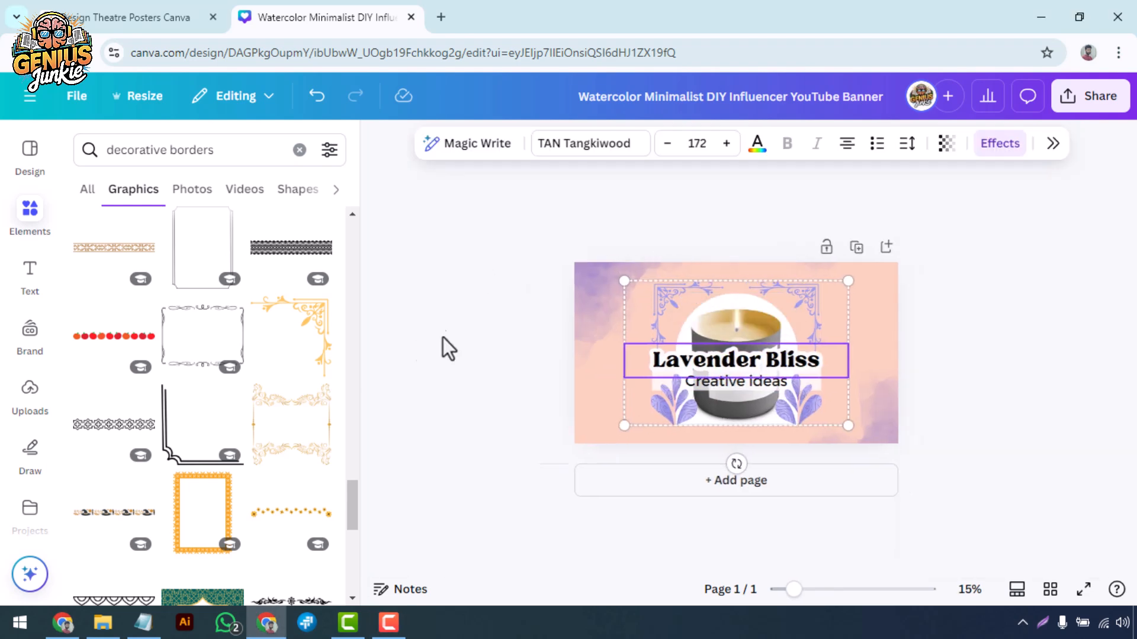
Step: Add a square from the basic shapes over the centre of the banner, covering the candle artwork
click(300, 150)
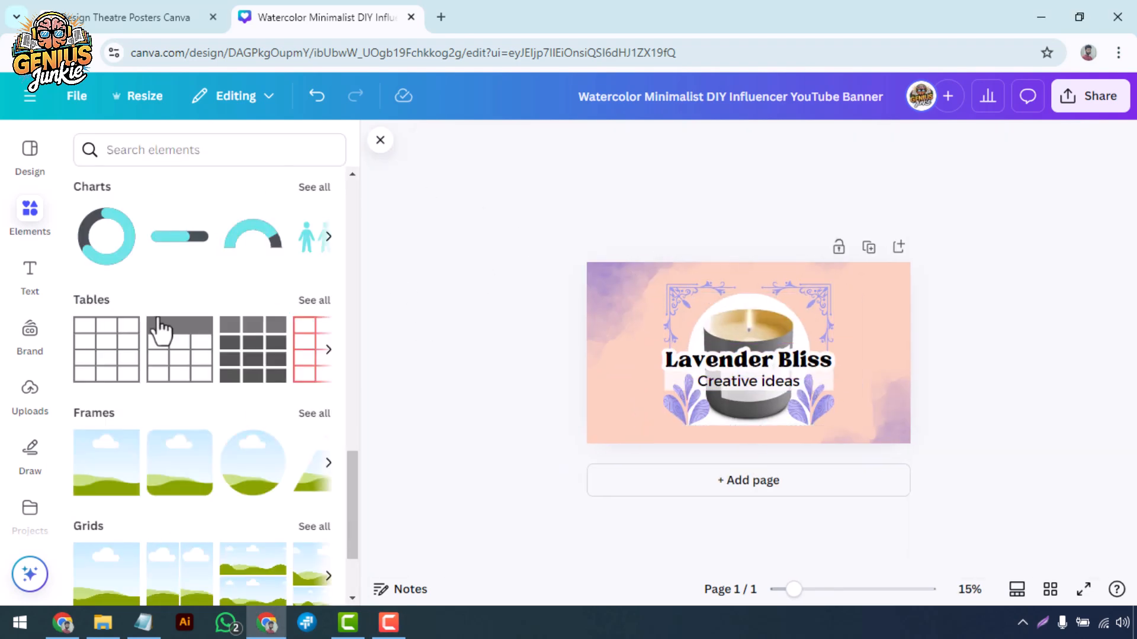
scroll(231, 343, up, 10)
scroll(213, 361, up, 3)
click(312, 348)
drag(103, 326, 835, 435)
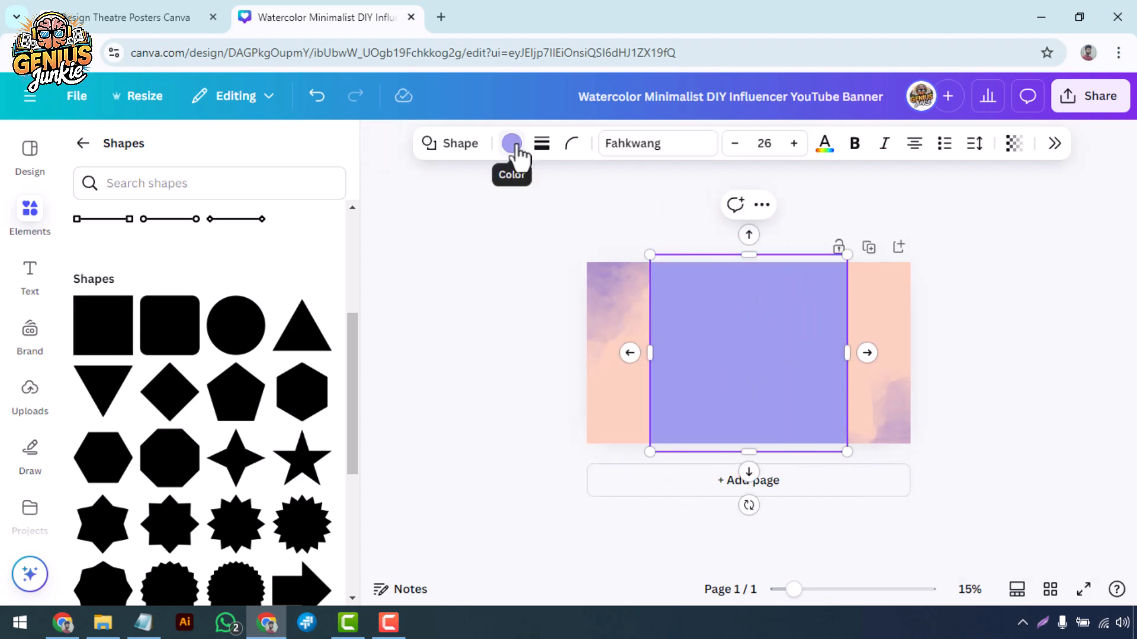
Step: Remove the square's fill and give it a solid white border
click(511, 144)
click(934, 271)
click(840, 286)
click(542, 143)
click(495, 190)
click(546, 144)
Step: Resize the white outline so it evenly frames the candle, text and ornaments within the page
drag(734, 256, 695, 270)
drag(792, 356, 793, 355)
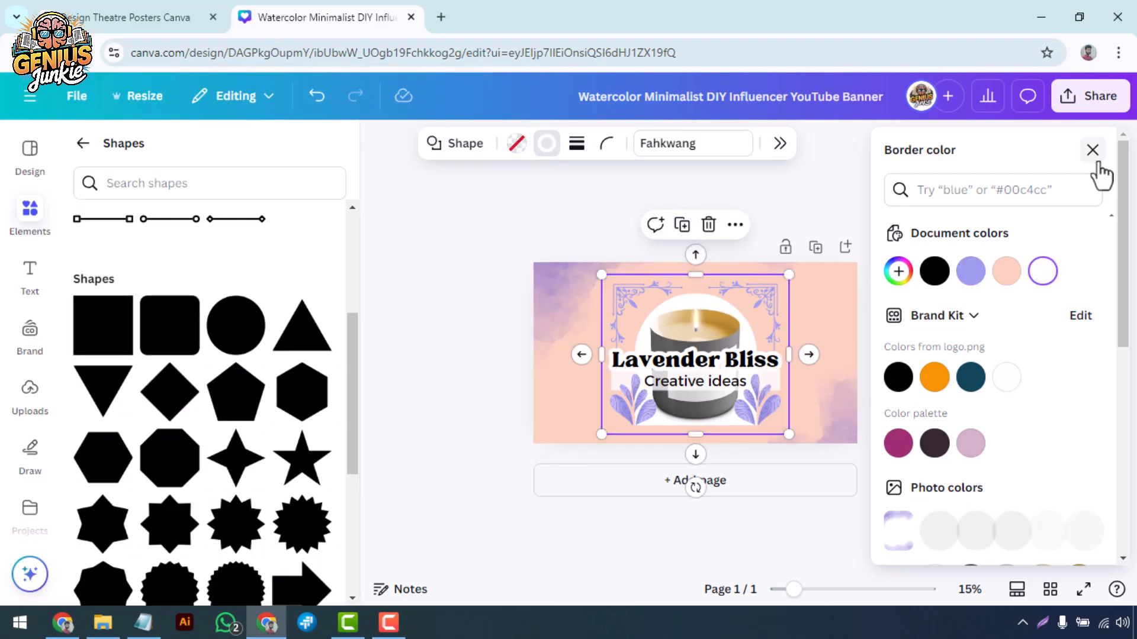
click(1043, 371)
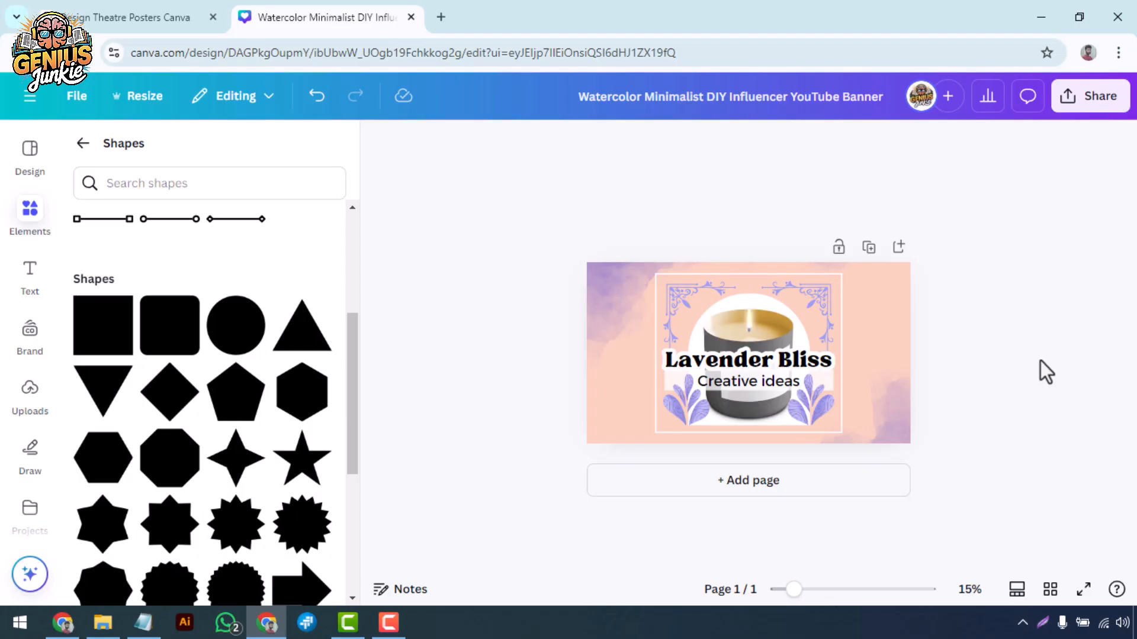
scroll(1036, 362, down, 1)
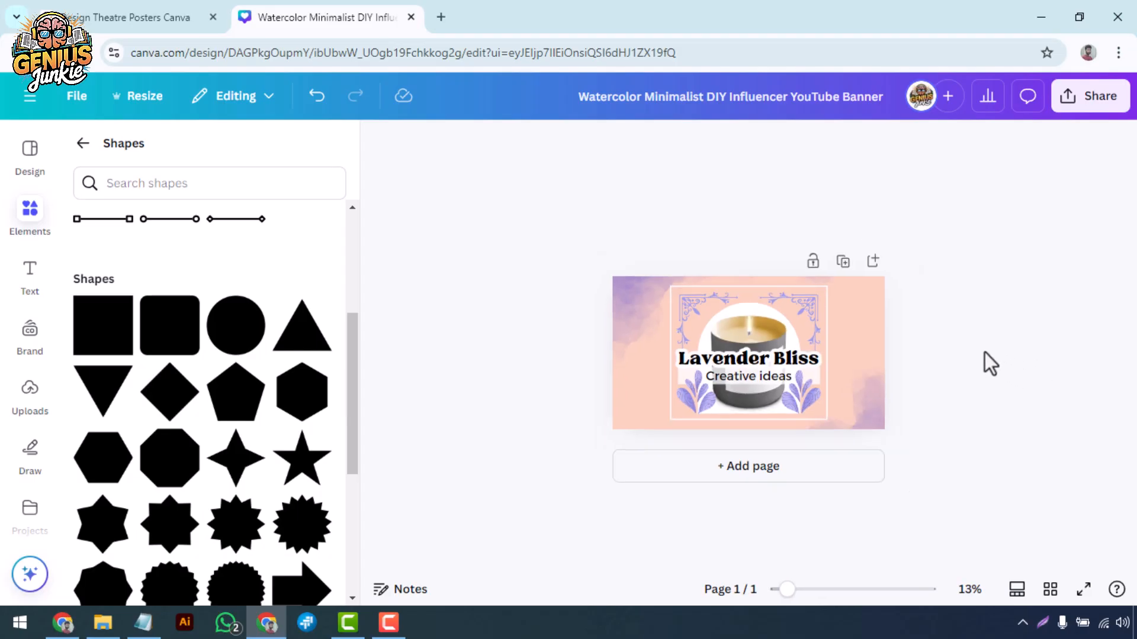
scroll(986, 354, up, 1)
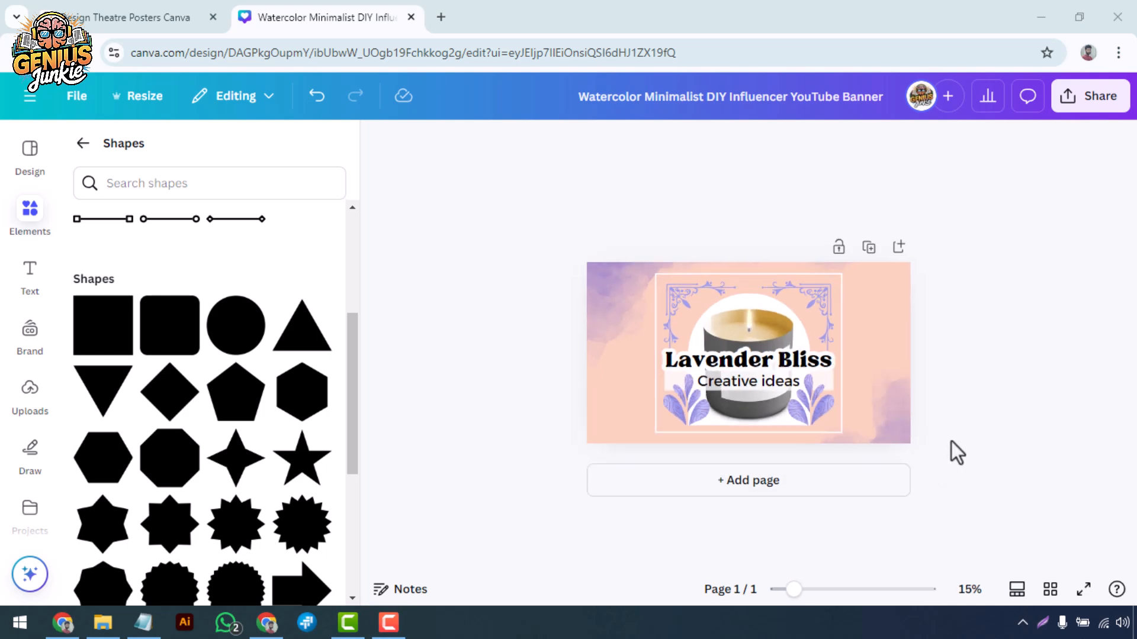
scroll(950, 440, up, 1)
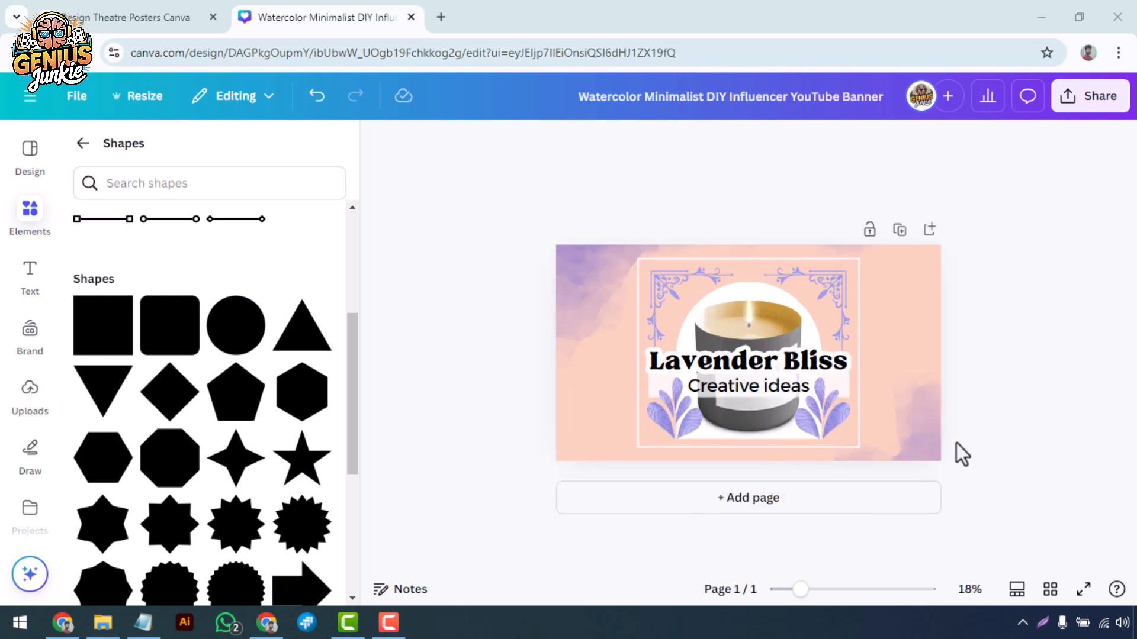
scroll(954, 442, down, 1)
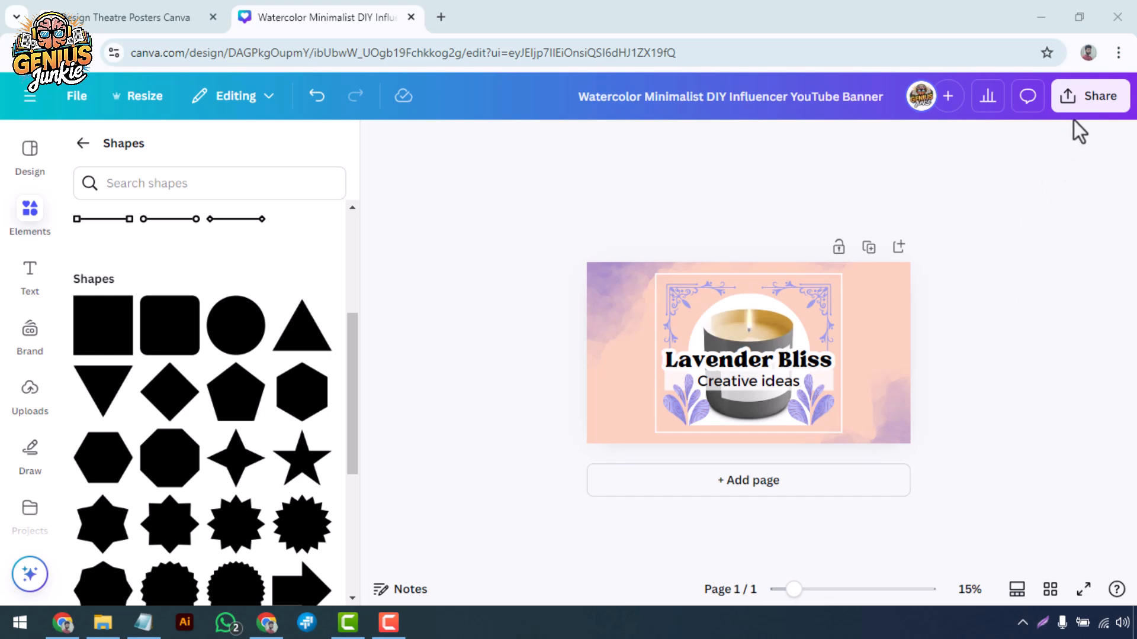
Step: Download the finished banner as a PDF Print file with the RGB colour profile
click(1086, 106)
scroll(929, 414, down, 1)
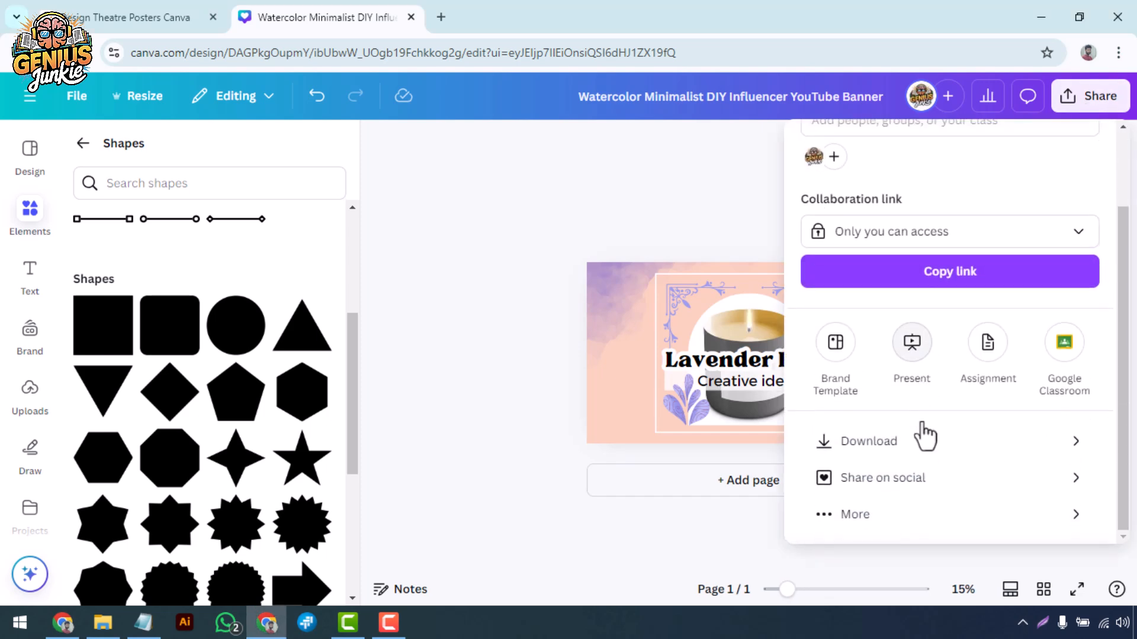
click(922, 444)
click(968, 222)
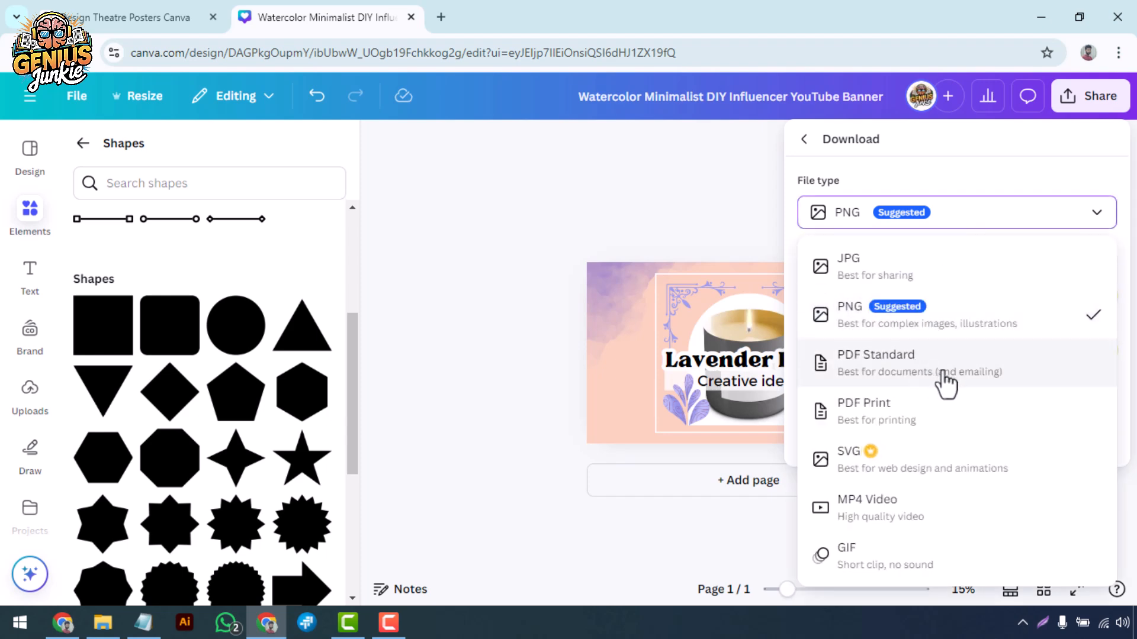
click(899, 408)
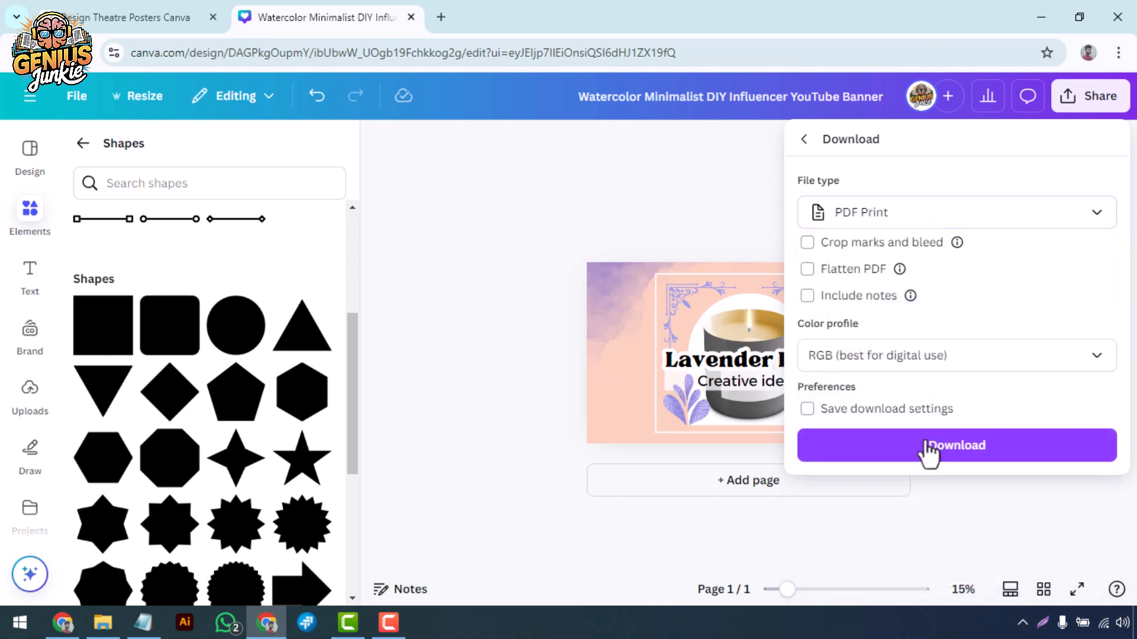
click(906, 459)
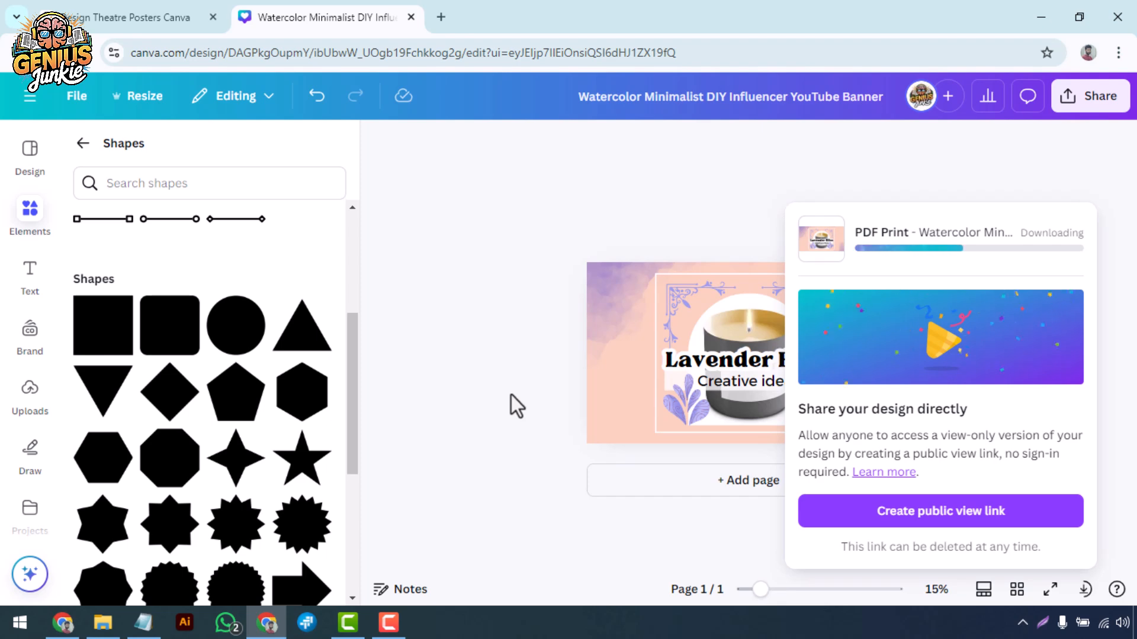
Step: Open the downloaded file "Watercolor Minimalist DIY Influencer YouTube Banner.pdf" in the browser
click(513, 396)
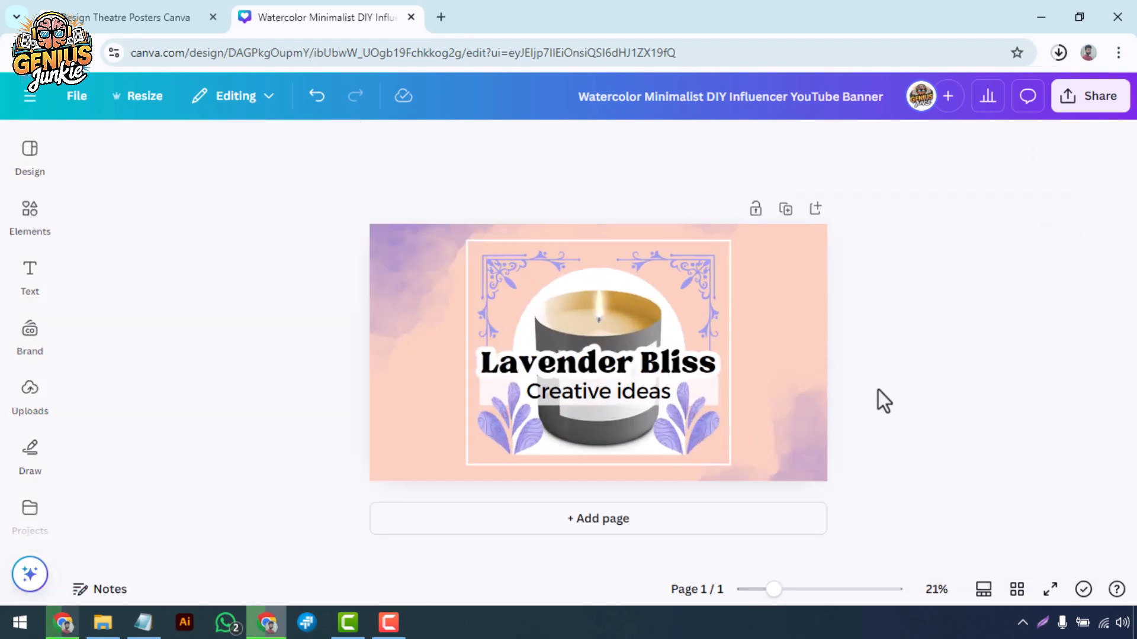
scroll(880, 390, down, 3)
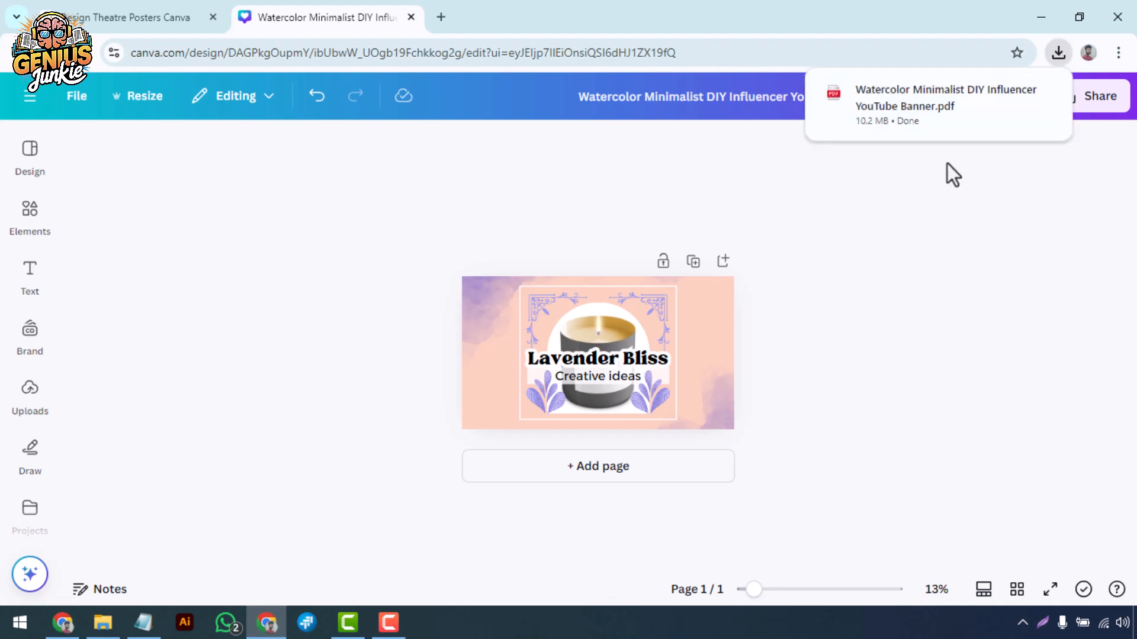
click(1043, 96)
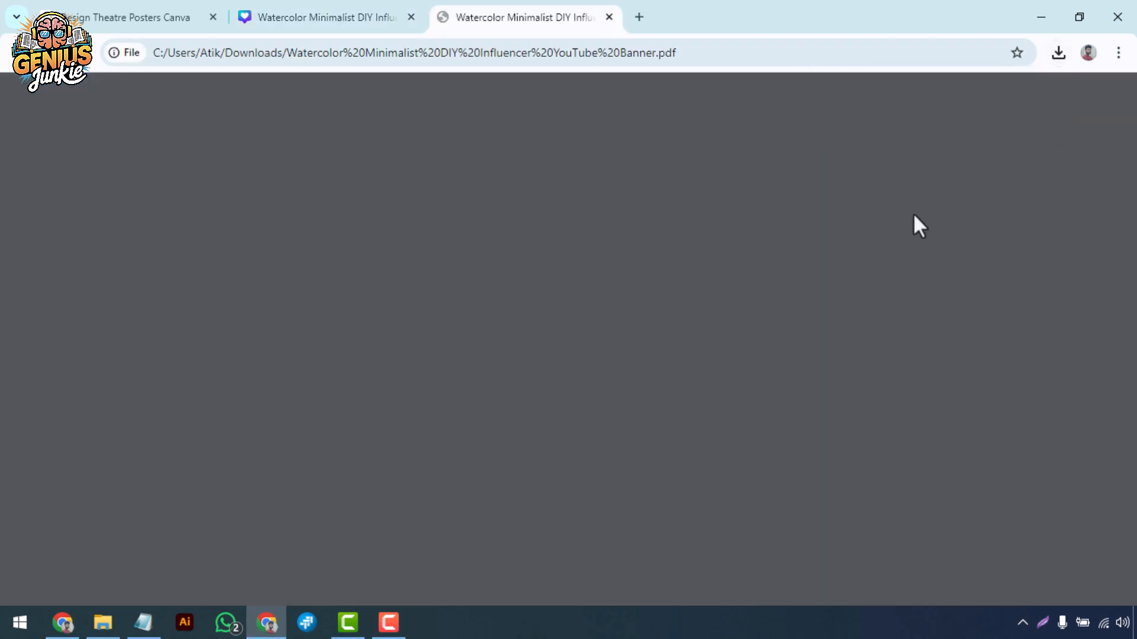